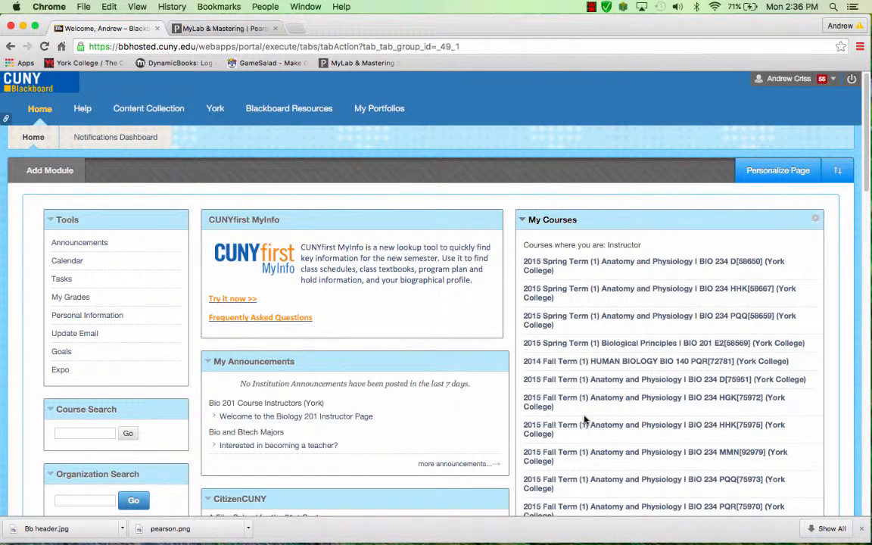
- Open the course 2016 Spring Term (1) Anatomy and Physiology I BIO 234 D[58618] from the instructor course list
{"action": "scroll", "coordinate": [584, 418], "scroll_direction": "down", "scroll_amount": 2}
{"action": "scroll", "coordinate": [585, 420], "scroll_direction": "up", "scroll_amount": 1}
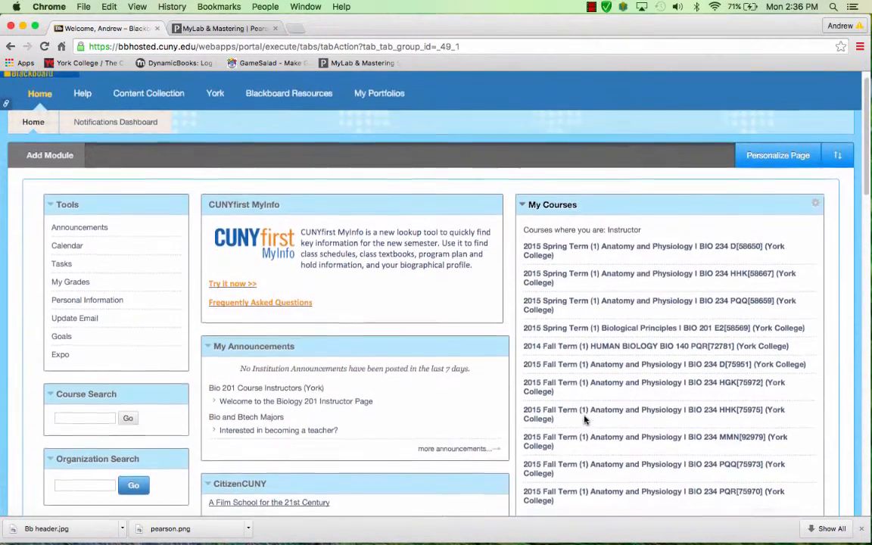
{"action": "left_click", "coordinate": [44, 106]}
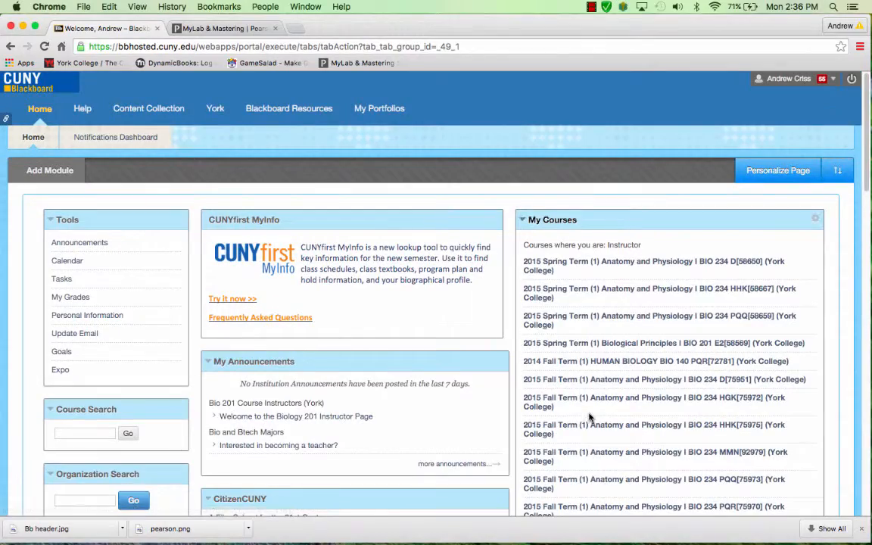
{"action": "scroll", "coordinate": [589, 413], "scroll_direction": "down", "scroll_amount": 4}
{"action": "scroll", "coordinate": [594, 403], "scroll_direction": "down", "scroll_amount": 1}
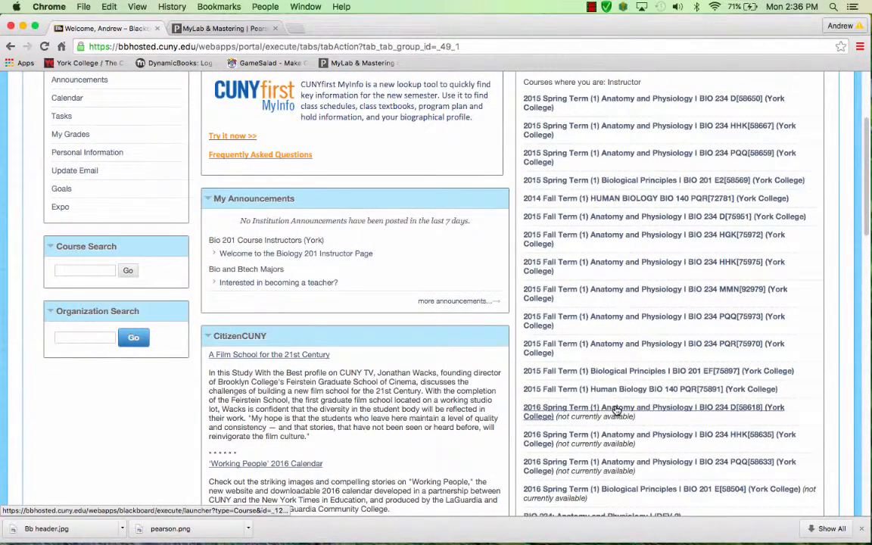
{"action": "left_click", "coordinate": [617, 410]}
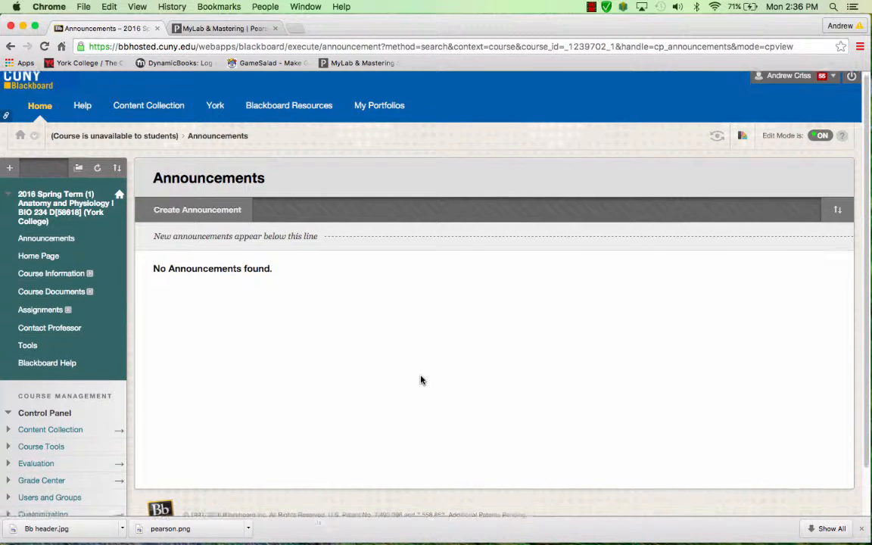
- Open Pearson's MyLab & Mastering from the course's tools
{"action": "scroll", "coordinate": [422, 380], "scroll_direction": "down", "scroll_amount": 1}
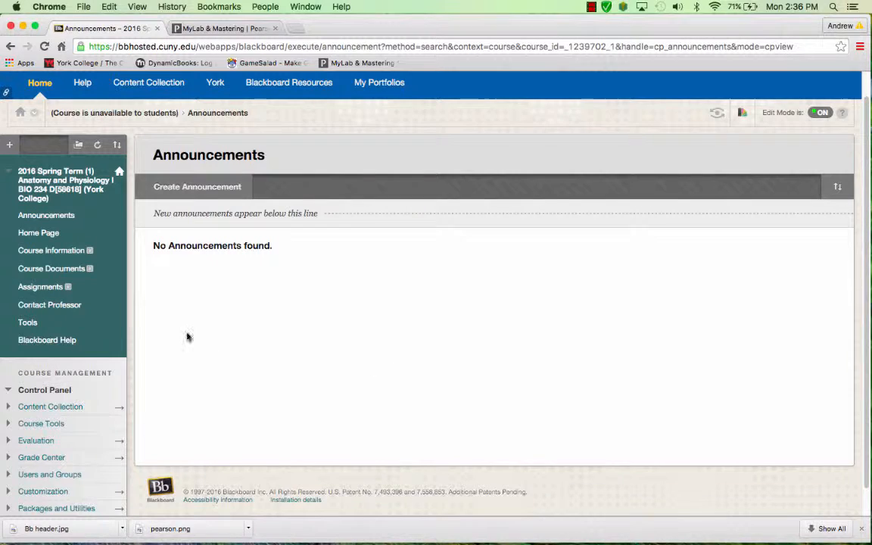
{"action": "left_click", "coordinate": [25, 329]}
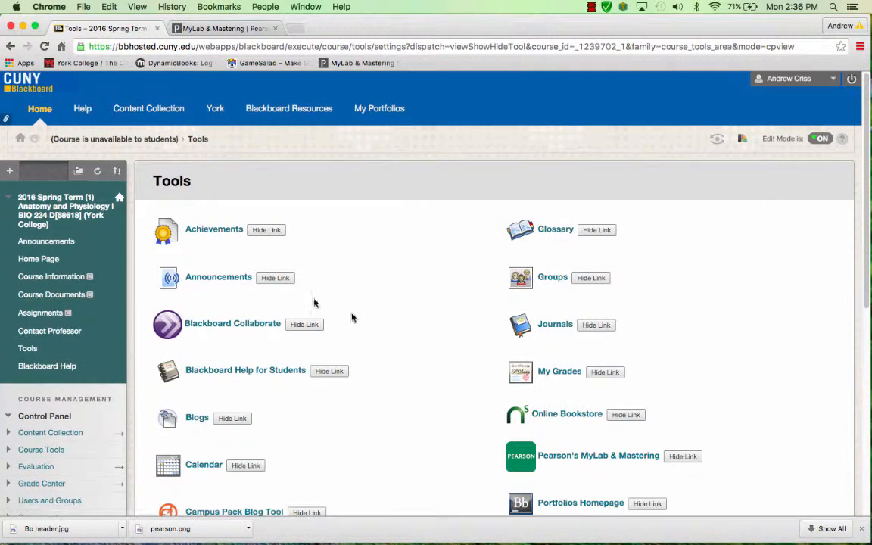
{"action": "scroll", "coordinate": [362, 323], "scroll_direction": "down", "scroll_amount": 3}
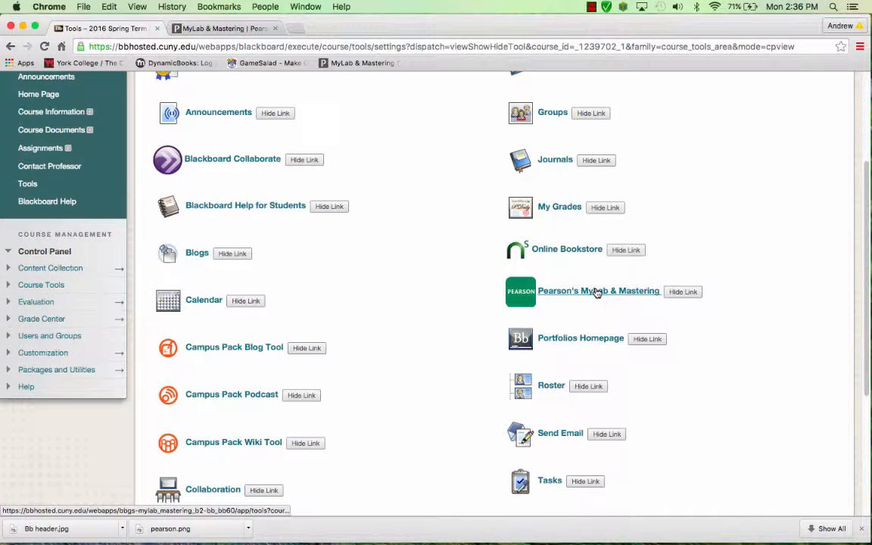
{"action": "left_click", "coordinate": [597, 293]}
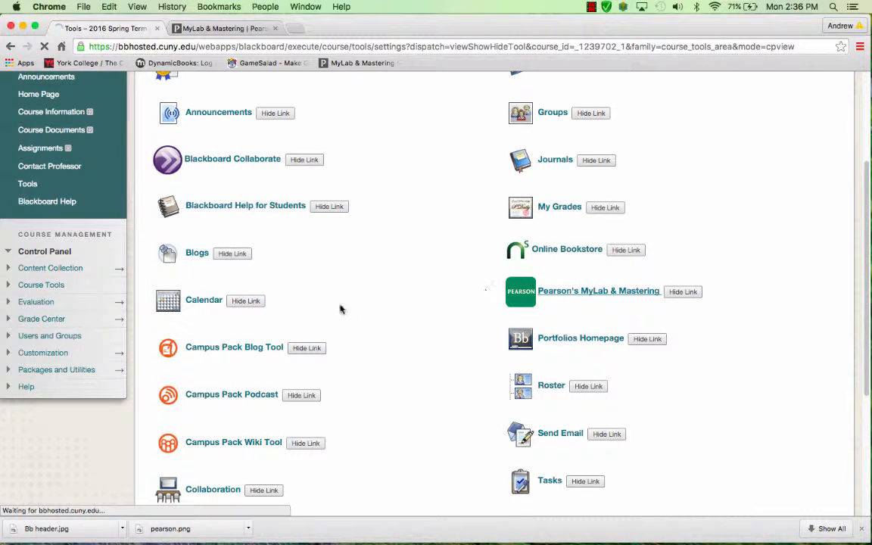
- Examine the Pearson's MyLab & Mastering links offered for the course
{"action": "scroll", "coordinate": [348, 371], "scroll_direction": "down", "scroll_amount": 2}
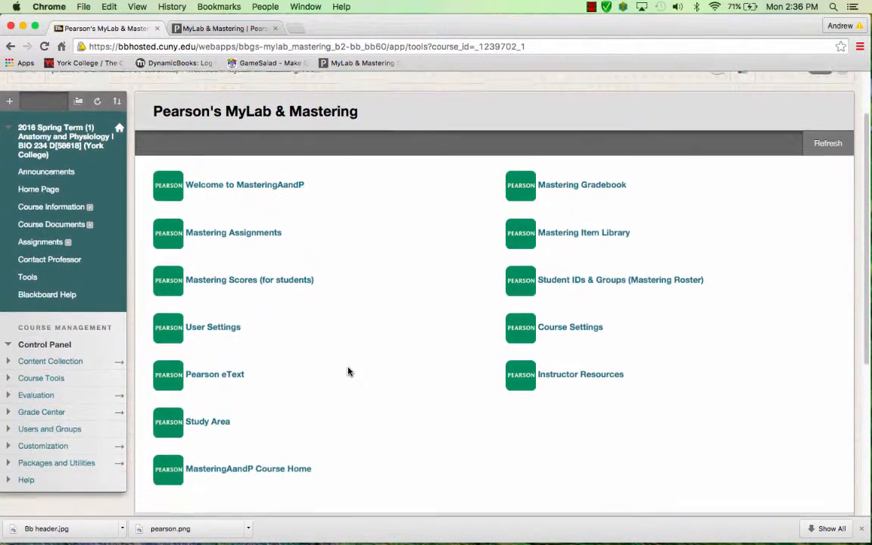
{"action": "scroll", "coordinate": [348, 371], "scroll_direction": "up", "scroll_amount": 1}
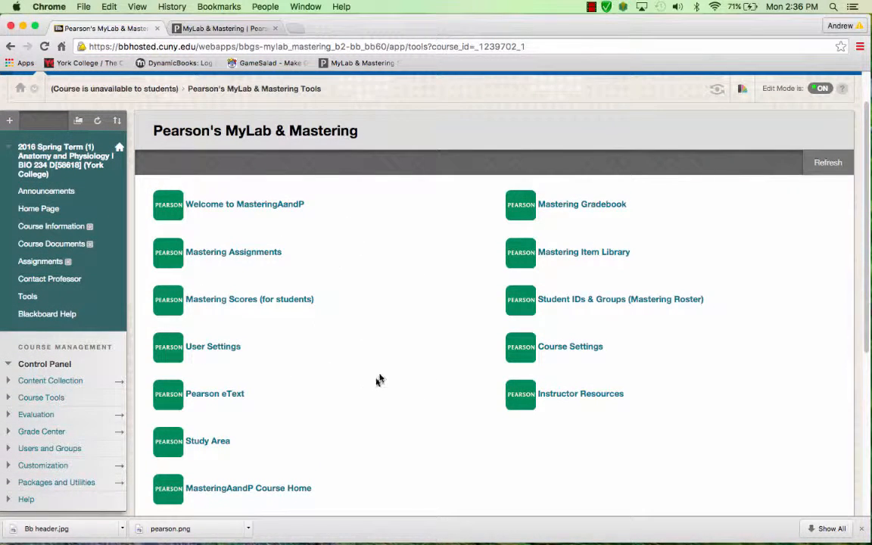
{"action": "scroll", "coordinate": [352, 373], "scroll_direction": "up", "scroll_amount": 3}
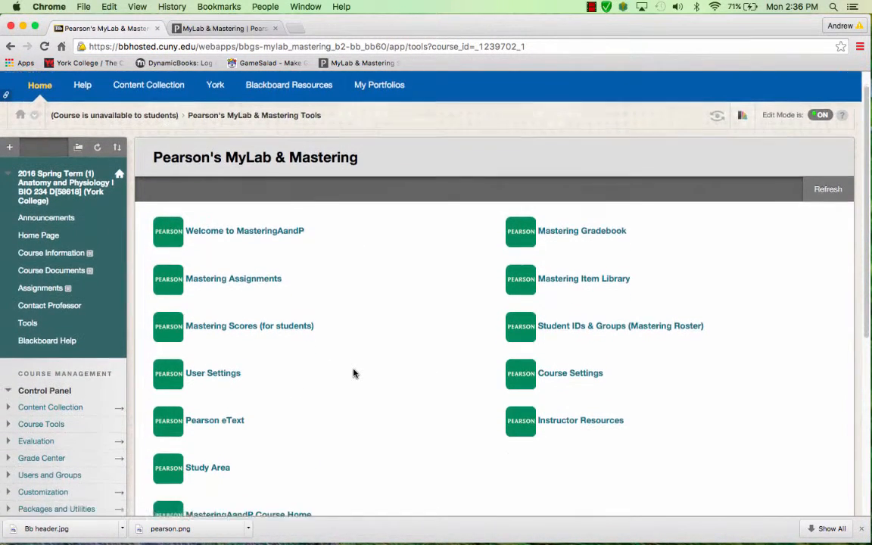
{"action": "scroll", "coordinate": [353, 372], "scroll_direction": "down", "scroll_amount": 3}
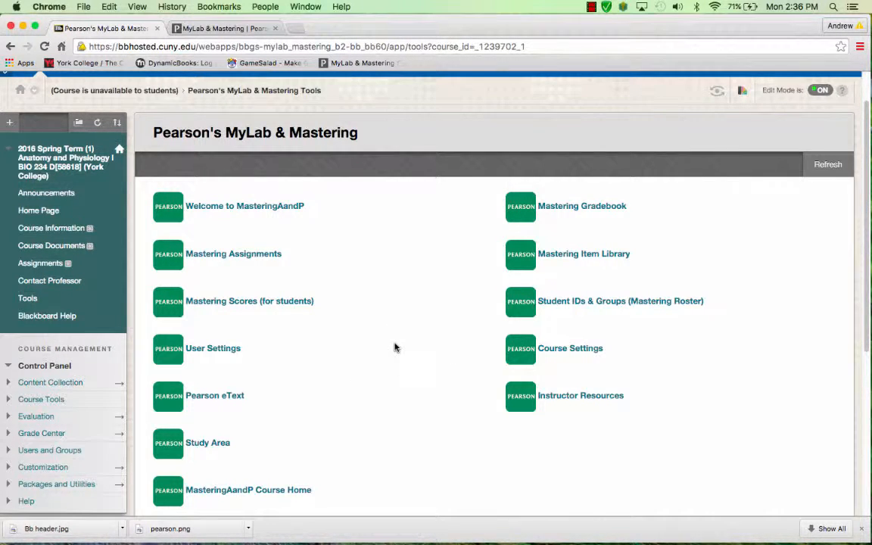
{"action": "scroll", "coordinate": [394, 347], "scroll_direction": "up", "scroll_amount": 3}
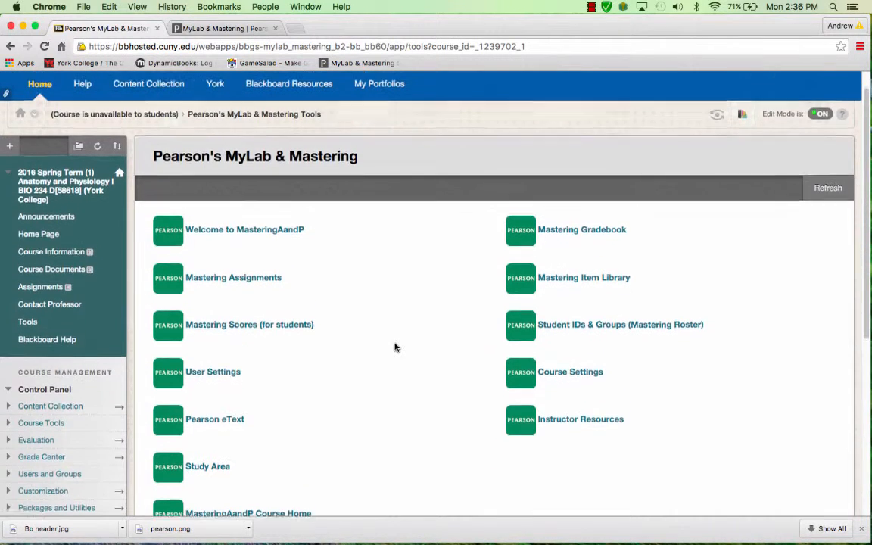
{"action": "scroll", "coordinate": [395, 348], "scroll_direction": "down", "scroll_amount": 3}
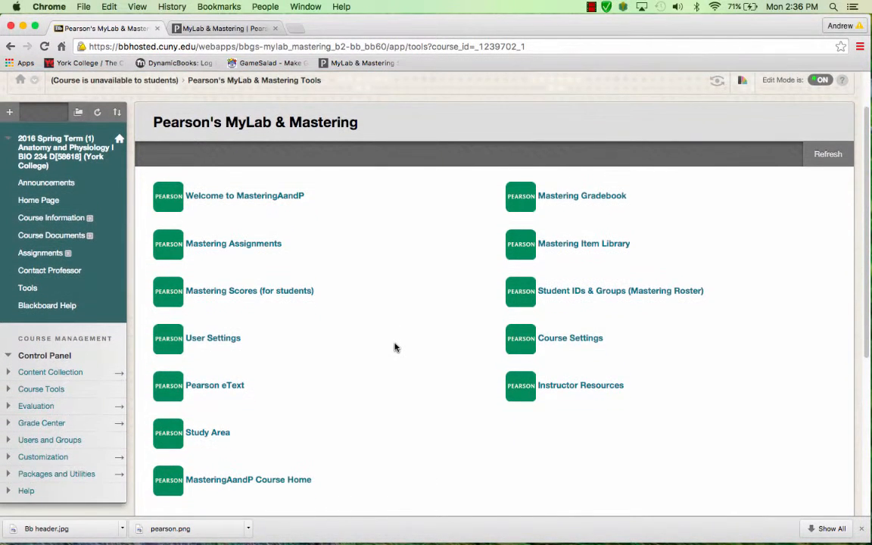
{"action": "scroll", "coordinate": [195, 276], "scroll_direction": "up", "scroll_amount": 3}
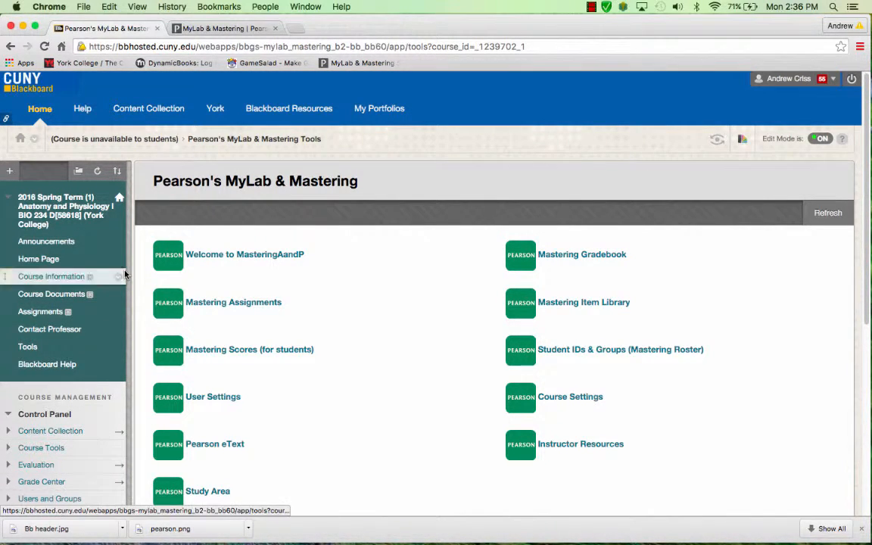
{"action": "mouse_move", "coordinate": [130, 280]}
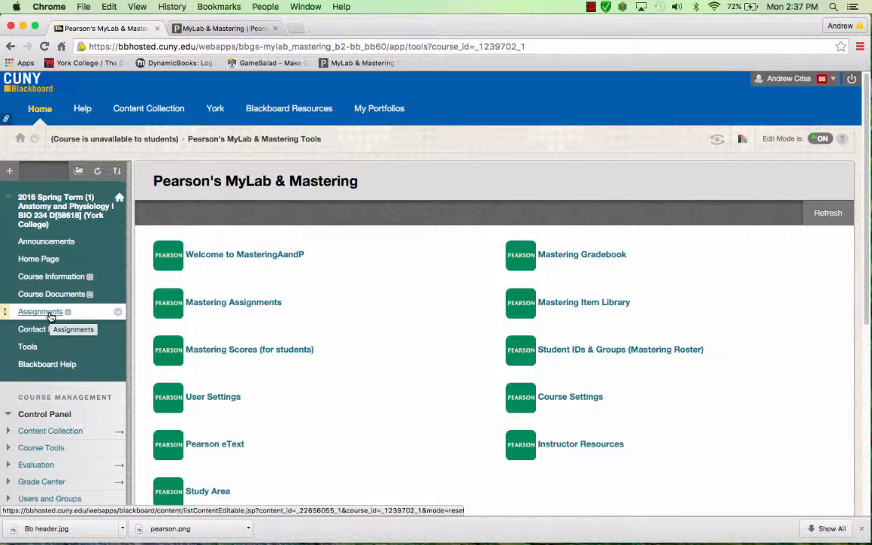
{"action": "left_click", "coordinate": [9, 171]}
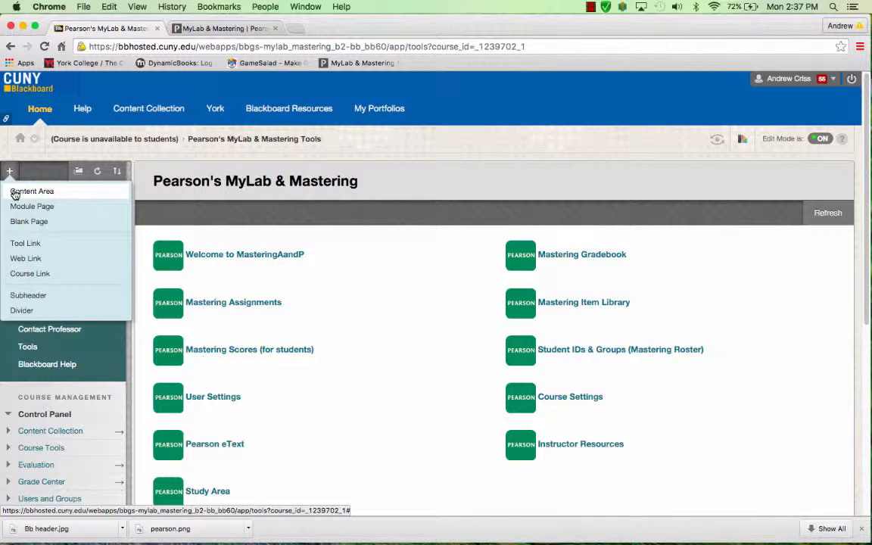
{"action": "left_click", "coordinate": [57, 196]}
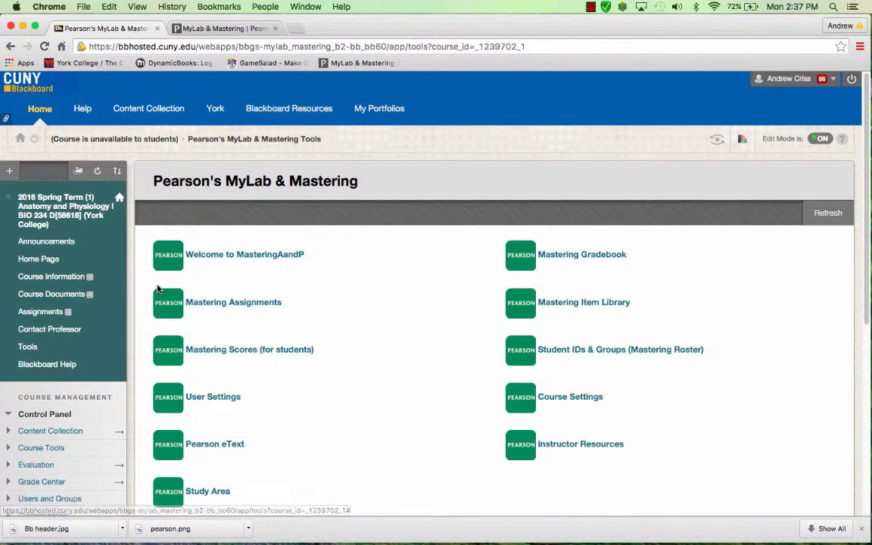
- Add the Mastering Assignments link from Pearson's MyLab & Mastering (Content) to the course's Assignments area
{"action": "left_click", "coordinate": [44, 313]}
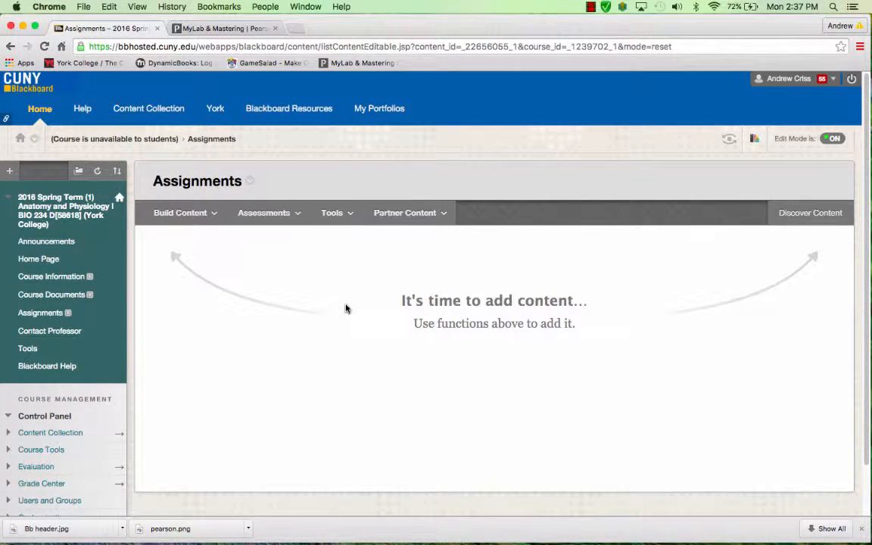
{"action": "left_click", "coordinate": [337, 214]}
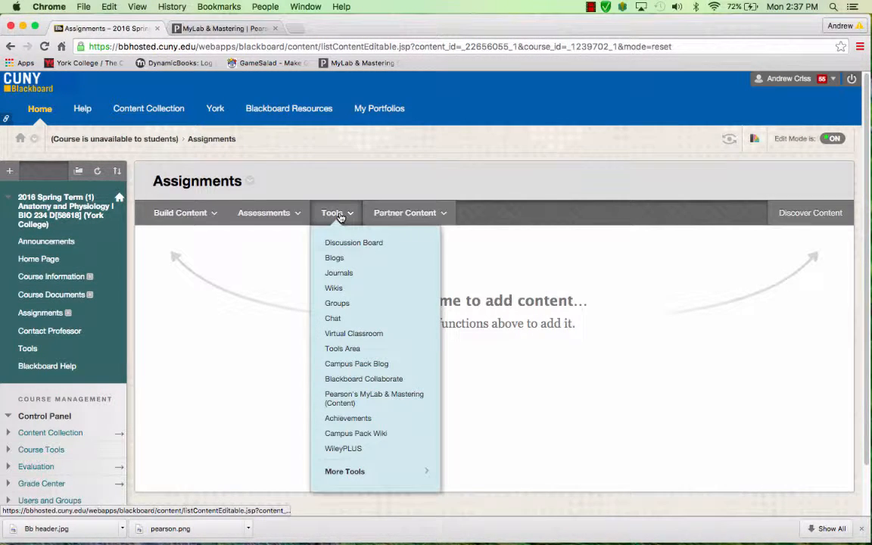
{"action": "left_click", "coordinate": [366, 403]}
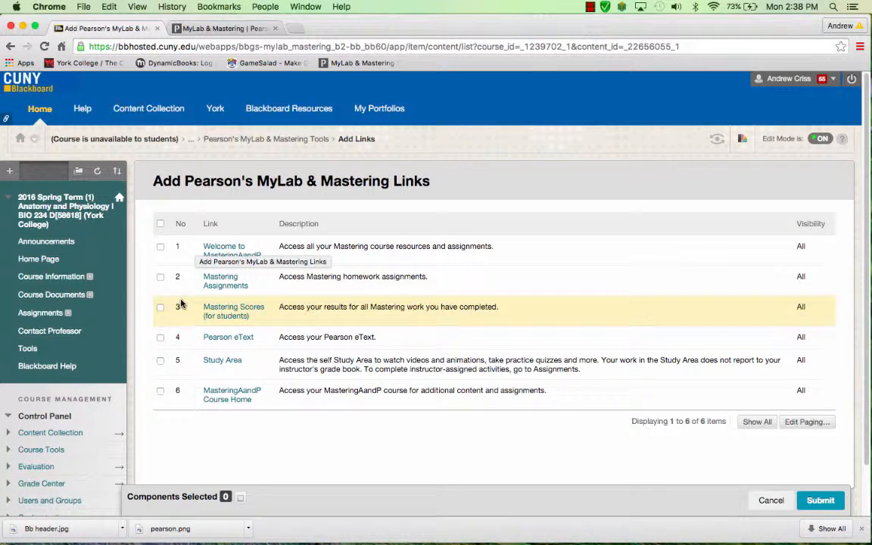
{"action": "left_click", "coordinate": [159, 278]}
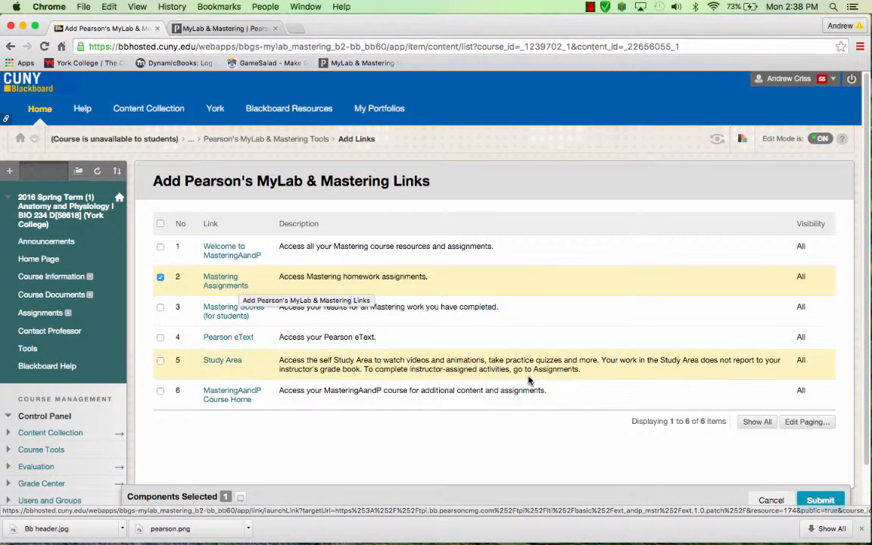
{"action": "left_click", "coordinate": [820, 501]}
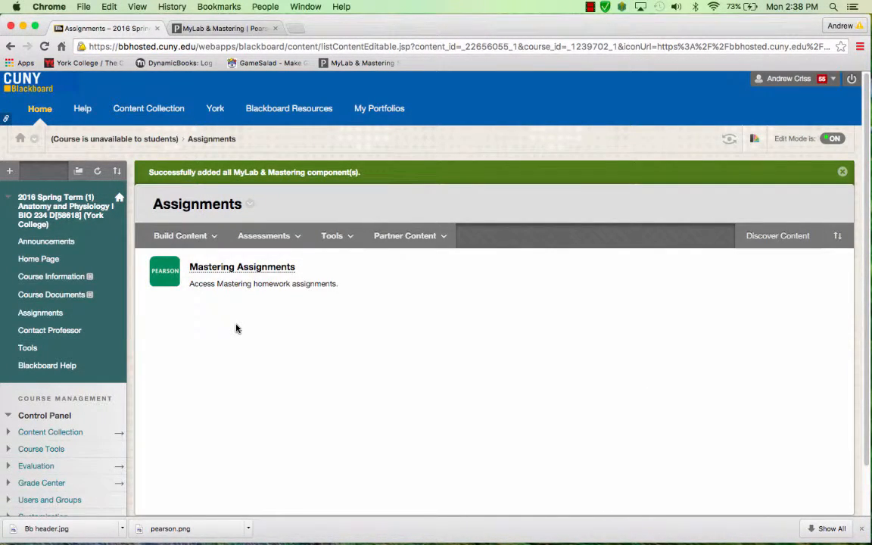
- Open the Mastering Assignments link from the course's Assignments area and review the whole list of study modules and quizzes
{"action": "left_click", "coordinate": [50, 315]}
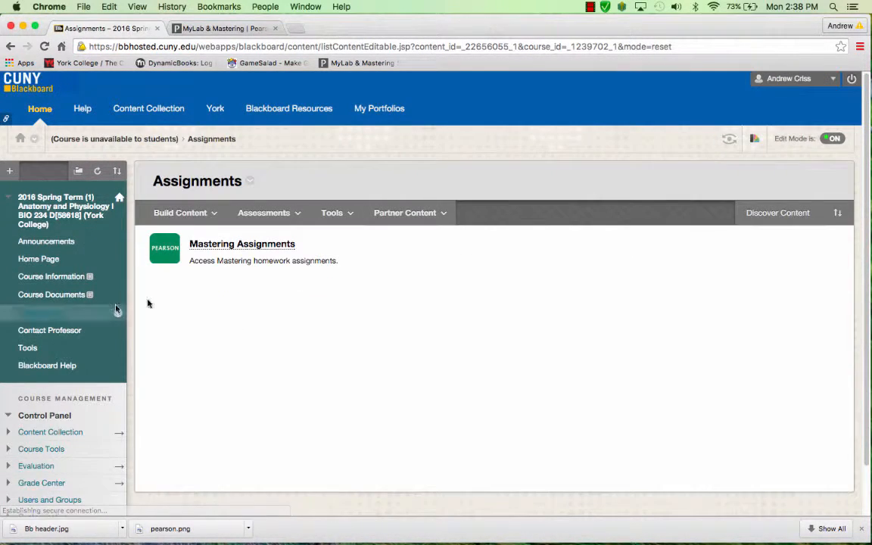
{"action": "left_click", "coordinate": [246, 246]}
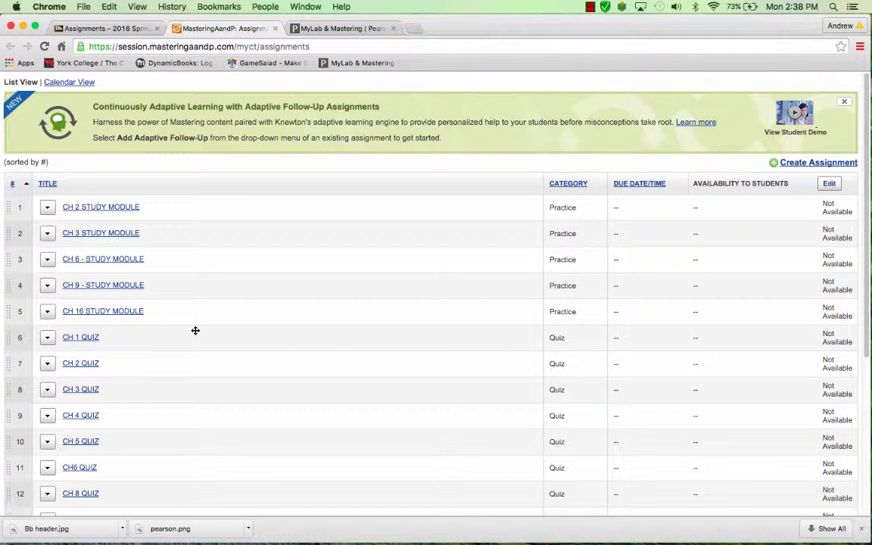
{"action": "scroll", "coordinate": [195, 330], "scroll_direction": "down", "scroll_amount": 2}
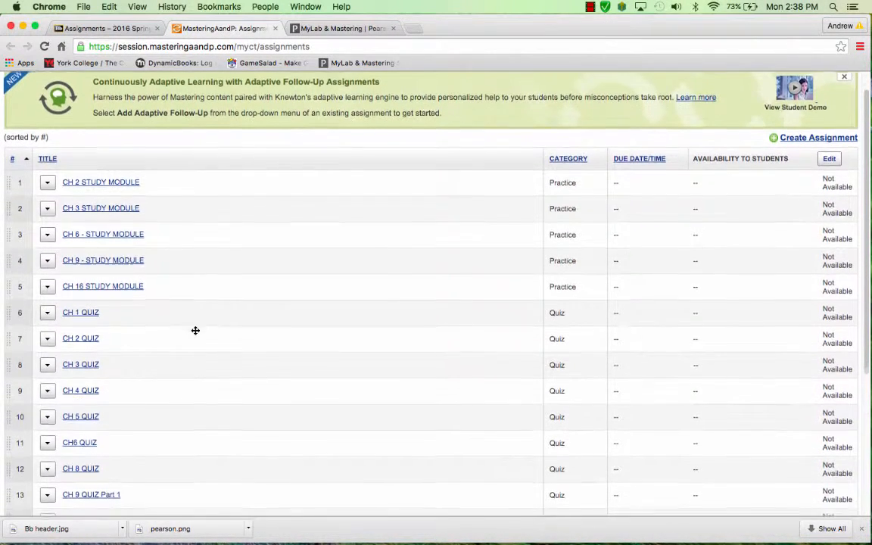
{"action": "scroll", "coordinate": [195, 330], "scroll_direction": "up", "scroll_amount": 2}
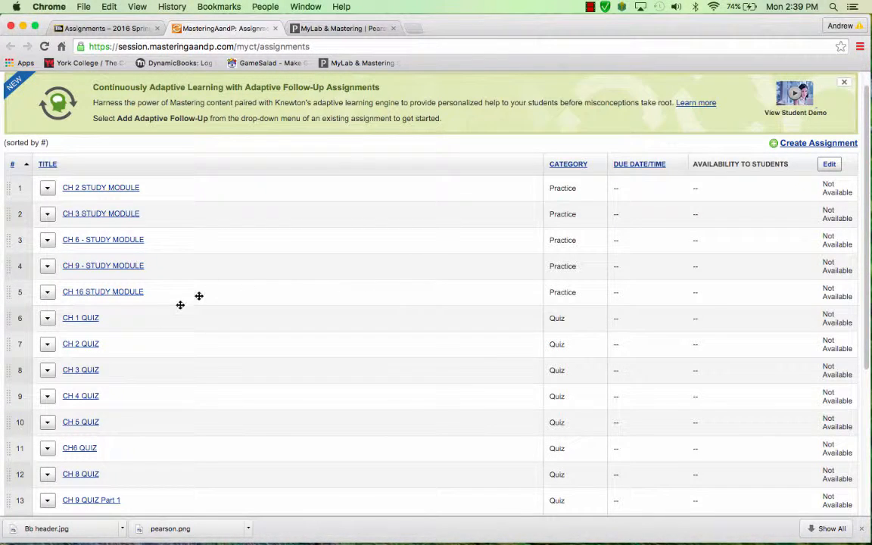
{"action": "scroll", "coordinate": [144, 323], "scroll_direction": "down", "scroll_amount": 2}
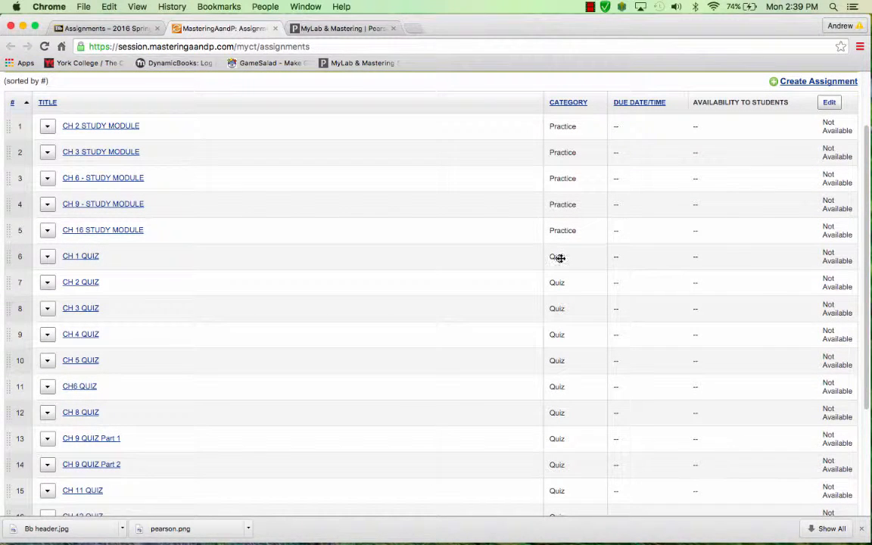
{"action": "scroll", "coordinate": [283, 400], "scroll_direction": "down", "scroll_amount": 1}
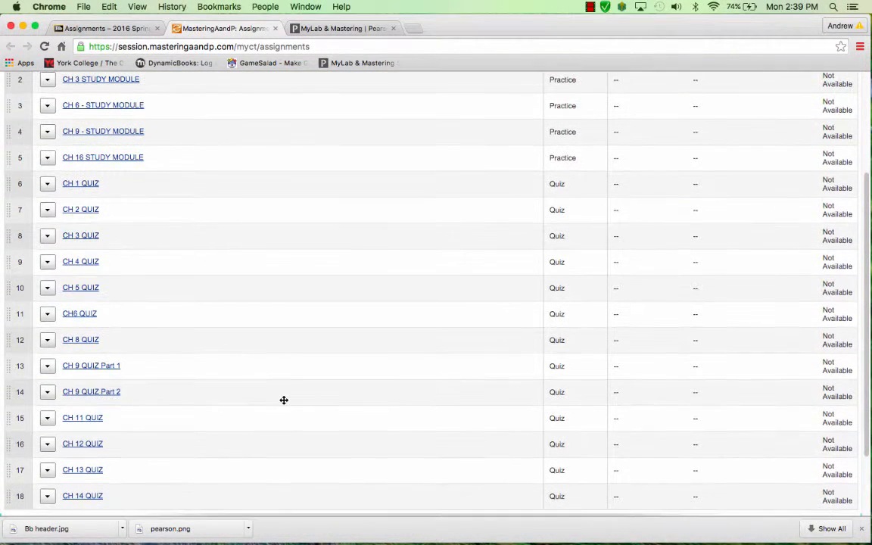
{"action": "scroll", "coordinate": [151, 349], "scroll_direction": "down", "scroll_amount": 2}
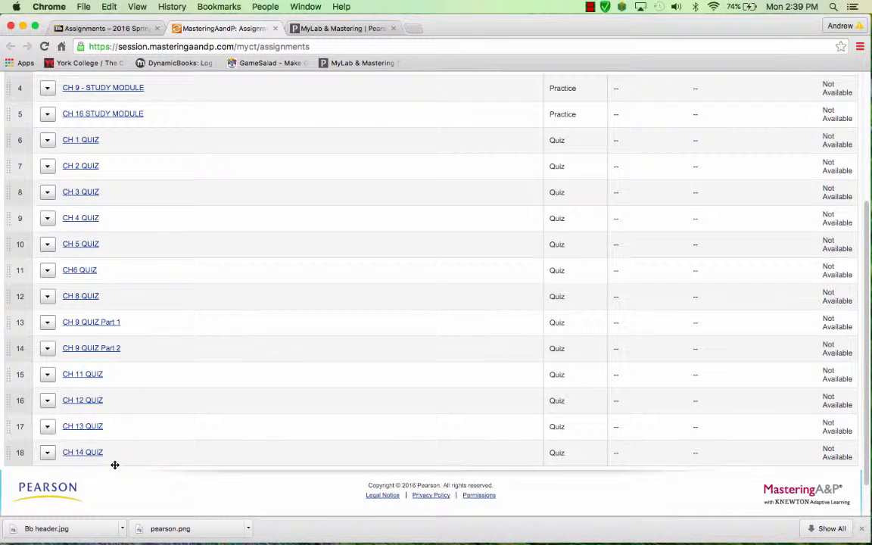
{"action": "scroll", "coordinate": [114, 465], "scroll_direction": "up", "scroll_amount": 3}
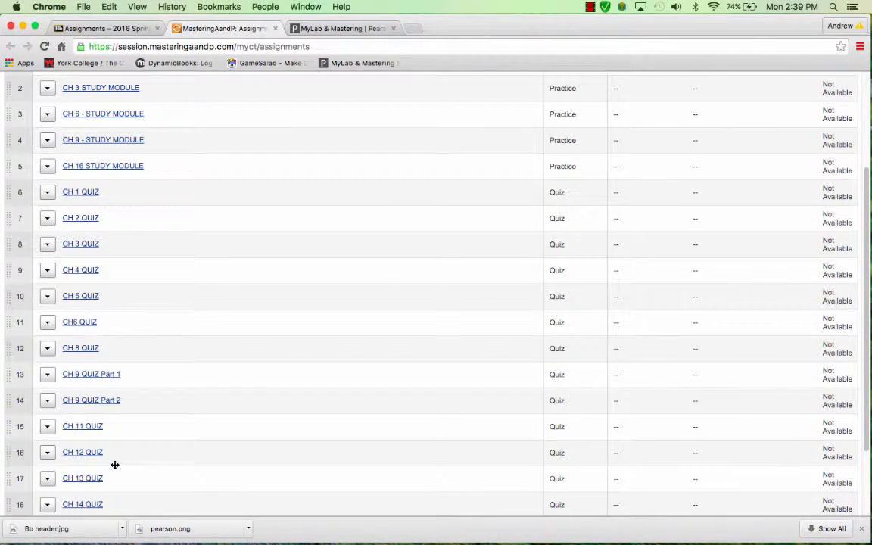
{"action": "scroll", "coordinate": [184, 405], "scroll_direction": "up", "scroll_amount": 5}
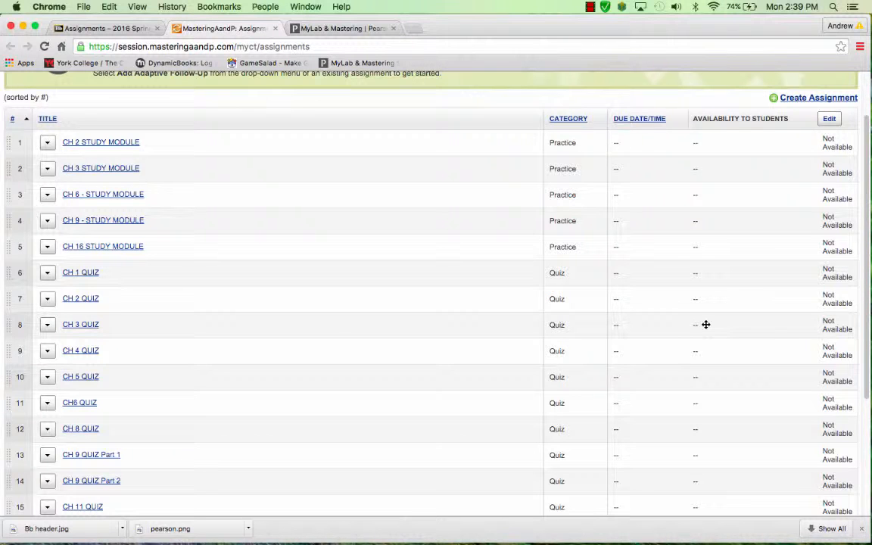
{"action": "scroll", "coordinate": [706, 324], "scroll_direction": "down", "scroll_amount": 3}
{"action": "scroll", "coordinate": [704, 317], "scroll_direction": "up", "scroll_amount": 3}
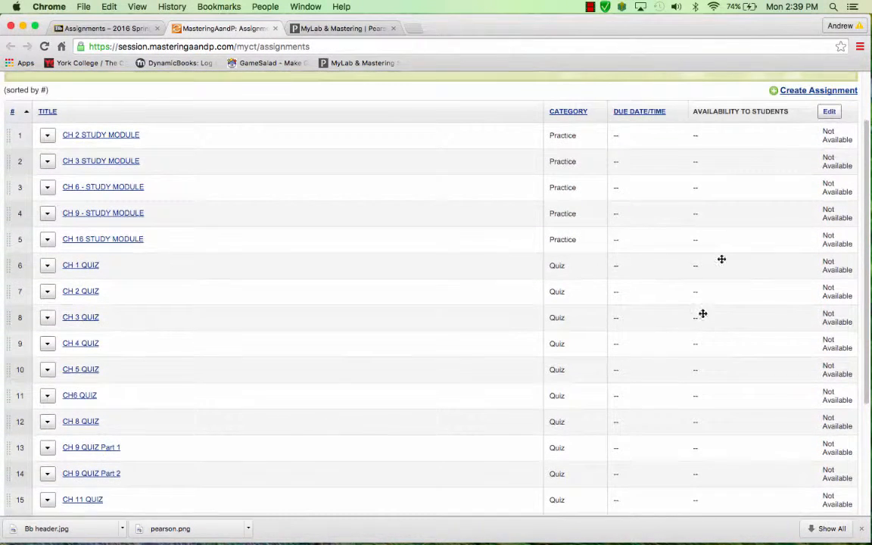
- Open the assignment dates for editing and set the CH 1 QUIZ due date to 01/29/16 at 2:59pm
{"action": "left_click", "coordinate": [830, 113]}
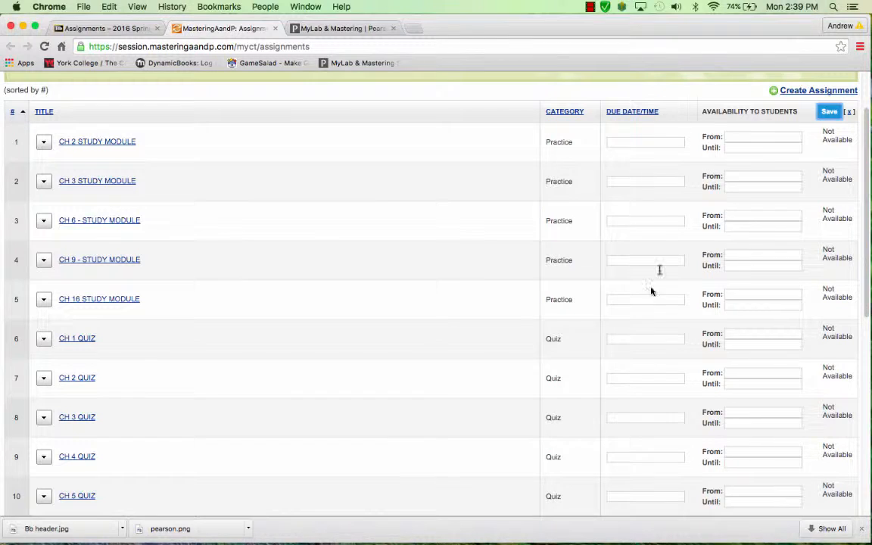
{"action": "scroll", "coordinate": [628, 325], "scroll_direction": "down", "scroll_amount": 2}
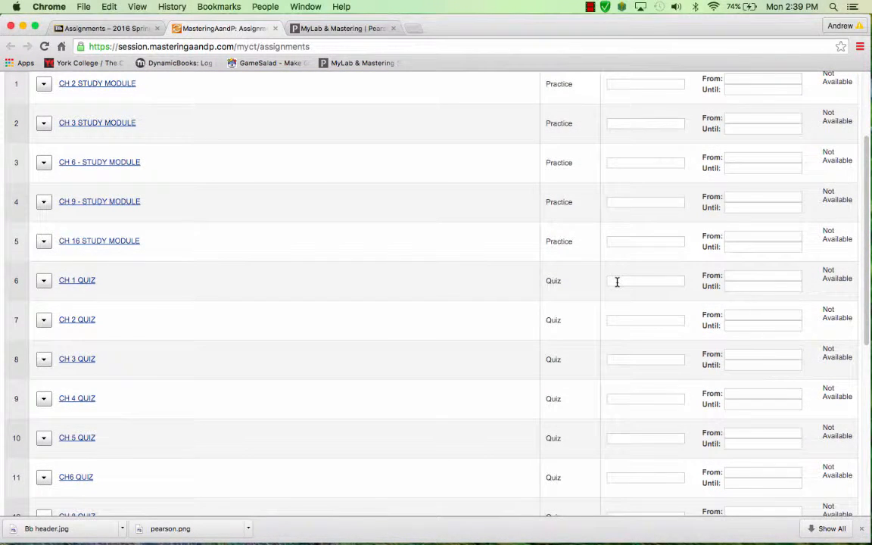
{"action": "left_click", "coordinate": [618, 281]}
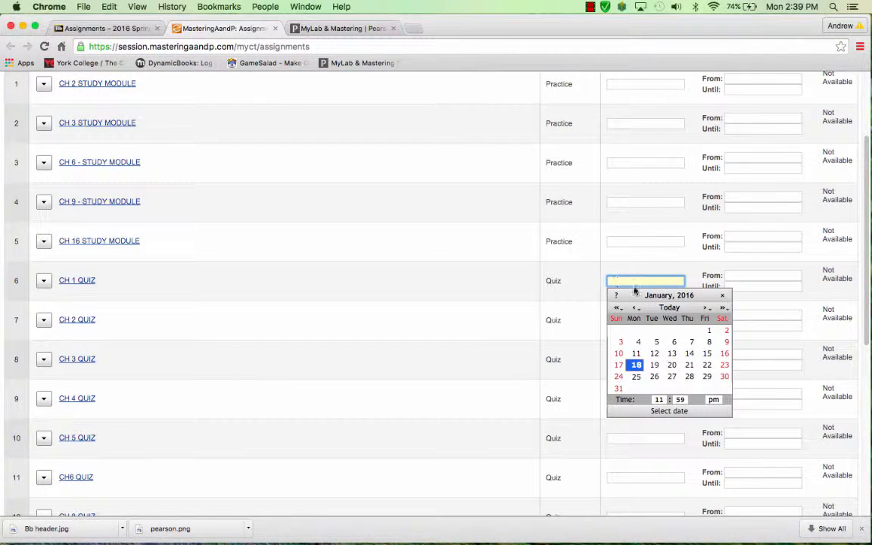
{"action": "left_click", "coordinate": [706, 377]}
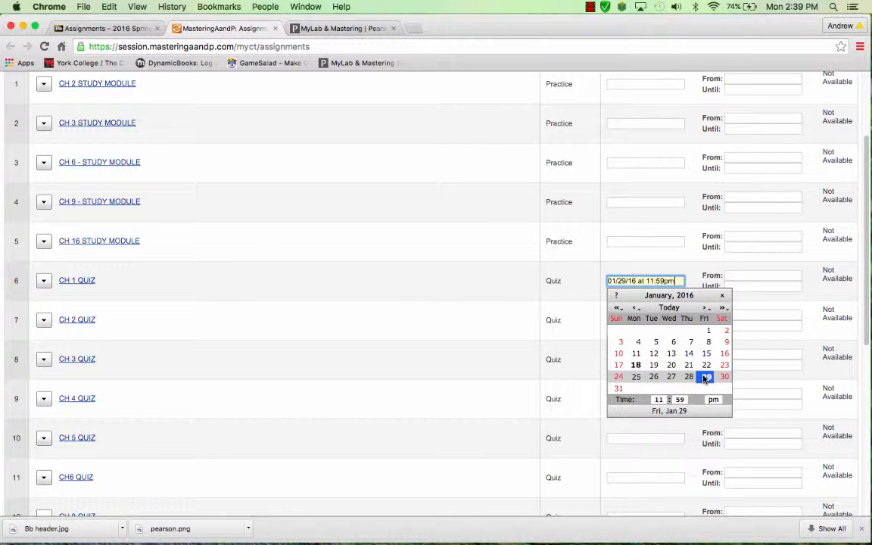
{"action": "left_click", "coordinate": [651, 280]}
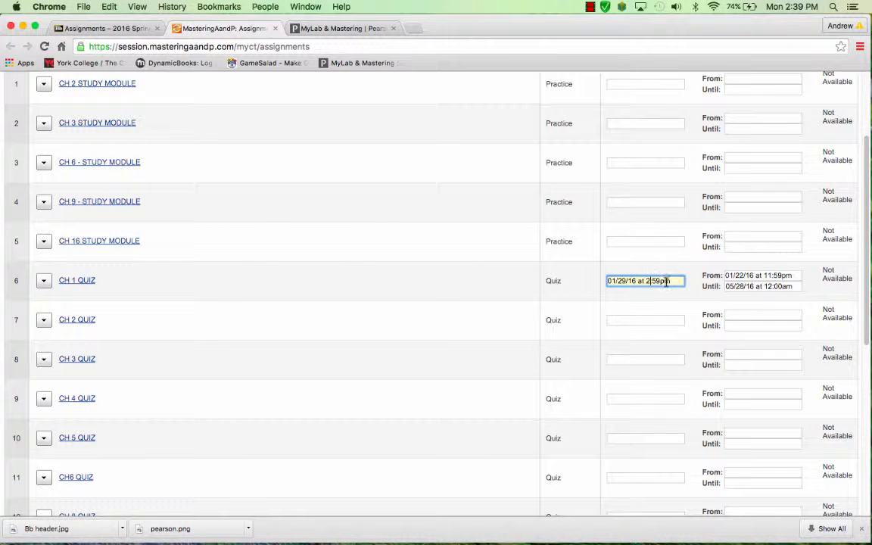
{"action": "scroll", "coordinate": [730, 281], "scroll_direction": "up", "scroll_amount": 3}
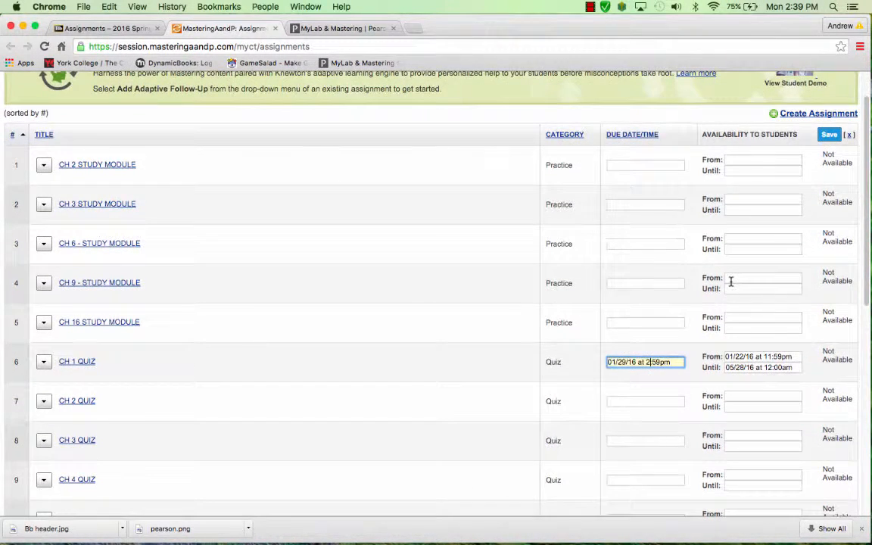
{"action": "scroll", "coordinate": [731, 281], "scroll_direction": "down", "scroll_amount": 1}
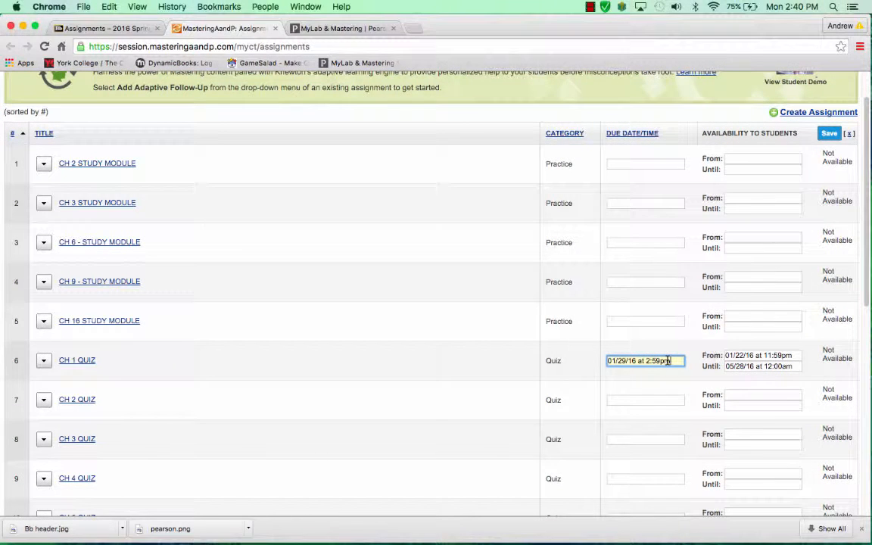
{"action": "left_click", "coordinate": [644, 383]}
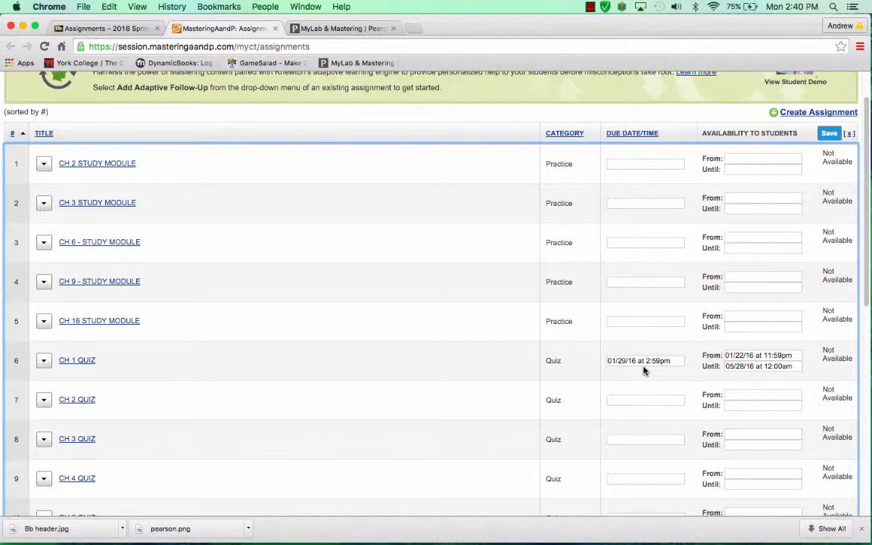
- Change the CH 1 QUIZ due date to 02/05/16, keeping the 2:59pm time
{"action": "left_click", "coordinate": [645, 357]}
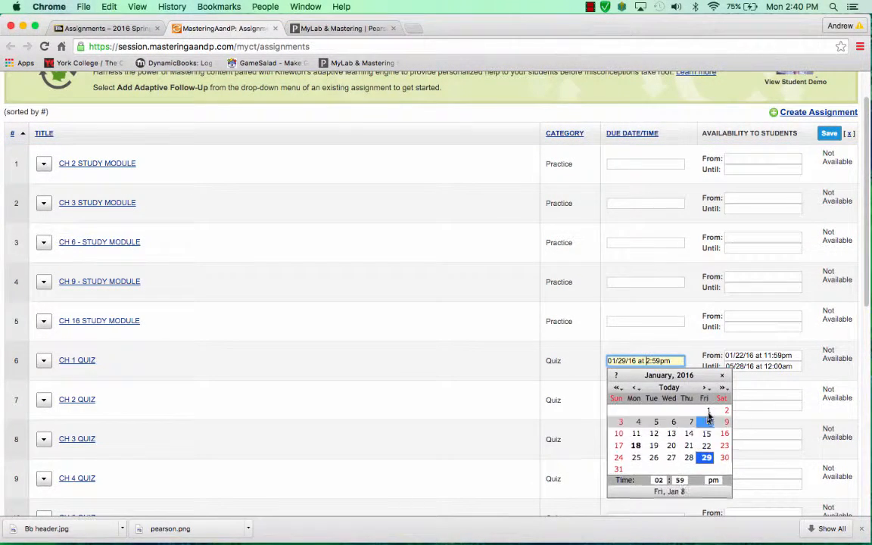
{"action": "left_click", "coordinate": [706, 388]}
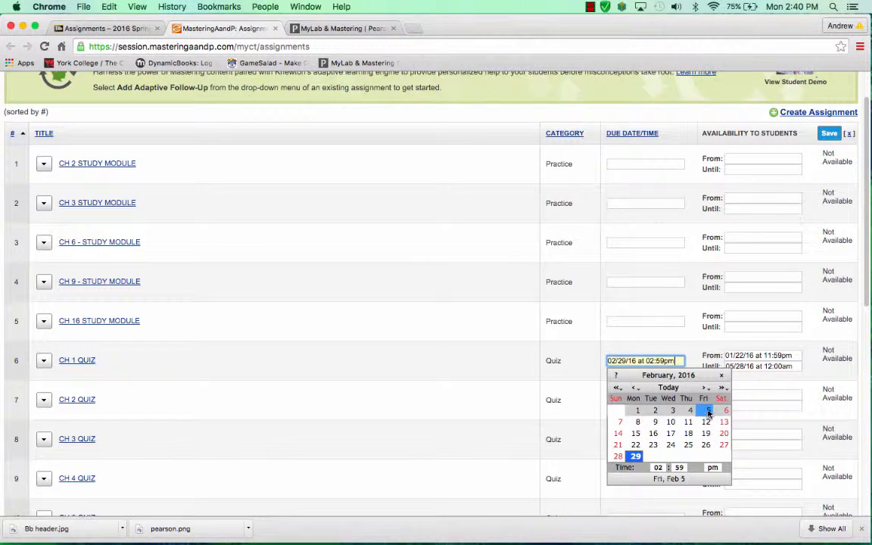
{"action": "left_click", "coordinate": [707, 410]}
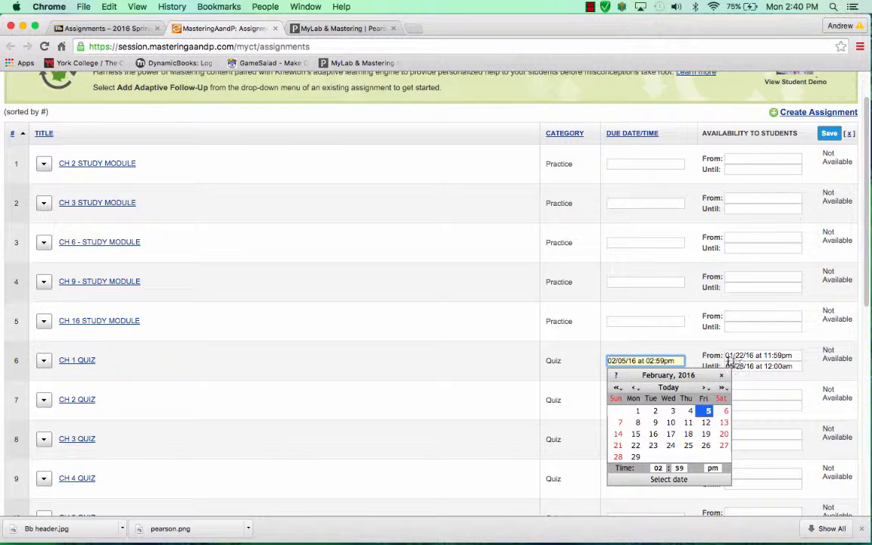
- Clear the due date and both availability dates of CH 1 QUIZ and save the assignment list
{"action": "left_click", "coordinate": [673, 357]}
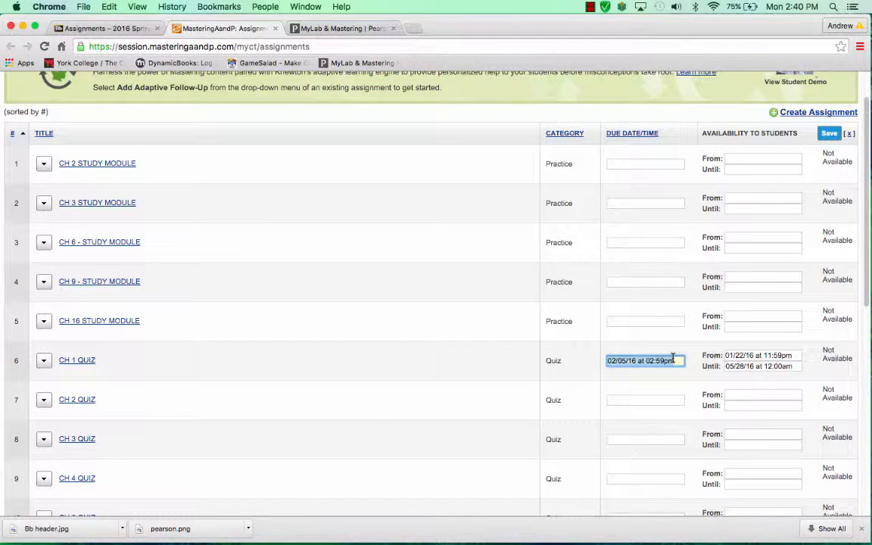
{"action": "key", "text": "BackSpace"}
{"action": "left_click", "coordinate": [755, 355]}
{"action": "left_click", "coordinate": [755, 355]}
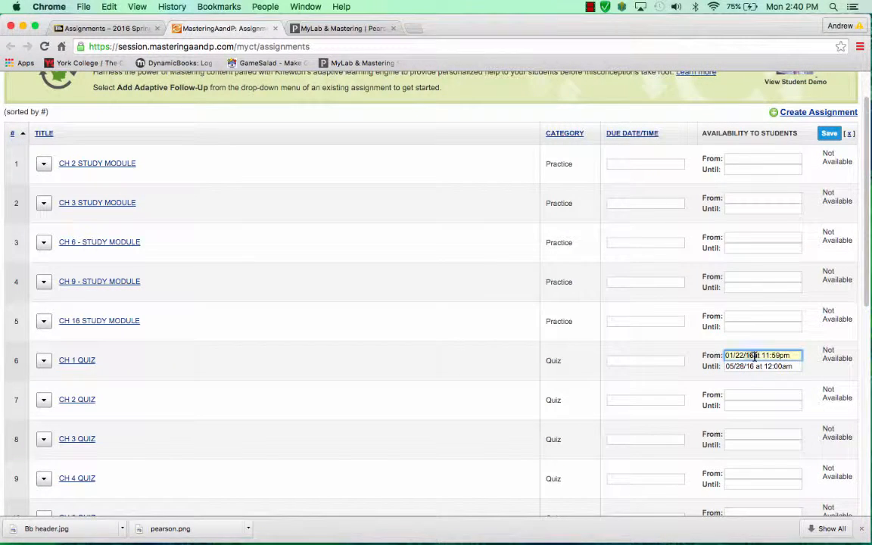
{"action": "key", "text": "BackSpace"}
{"action": "left_click", "coordinate": [756, 367]}
{"action": "key", "text": "BackSpace"}
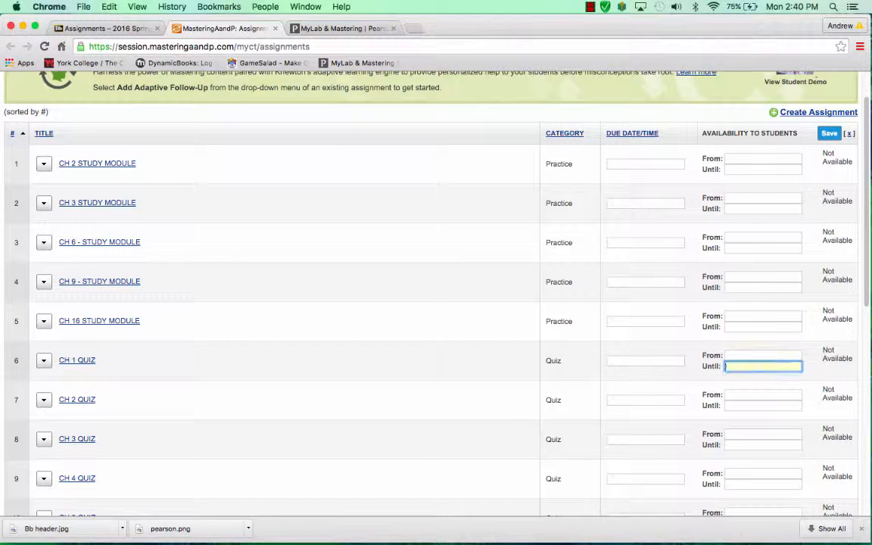
{"action": "scroll", "coordinate": [764, 159], "scroll_direction": "up", "scroll_amount": 2}
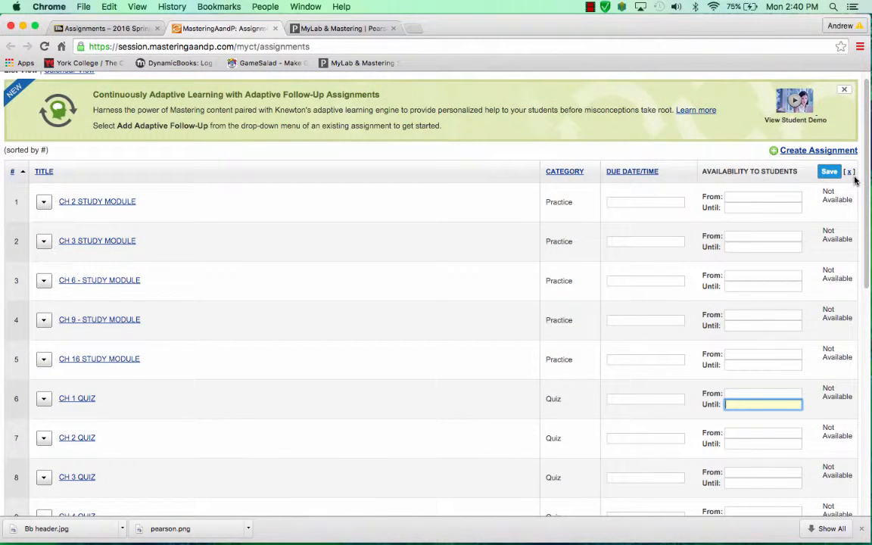
{"action": "left_click", "coordinate": [831, 173]}
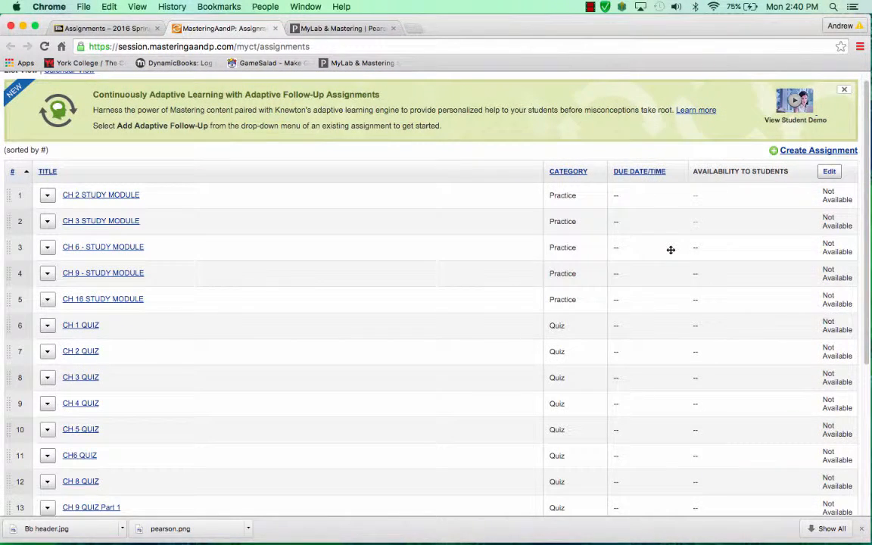
- Open CH 1 QUIZ for editing and review its question items in the Organize Content stage
{"action": "scroll", "coordinate": [670, 249], "scroll_direction": "down", "scroll_amount": 3}
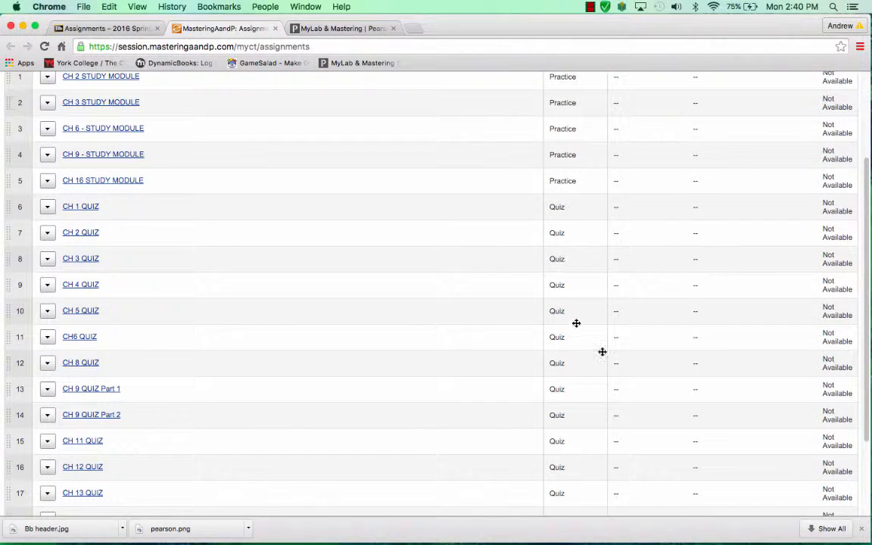
{"action": "scroll", "coordinate": [615, 328], "scroll_direction": "up", "scroll_amount": 2}
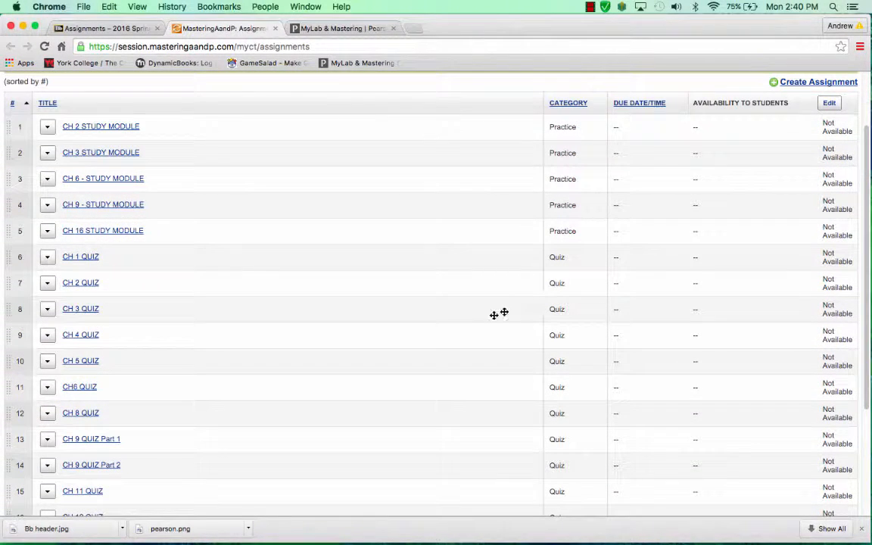
{"action": "scroll", "coordinate": [486, 324], "scroll_direction": "up", "scroll_amount": 2}
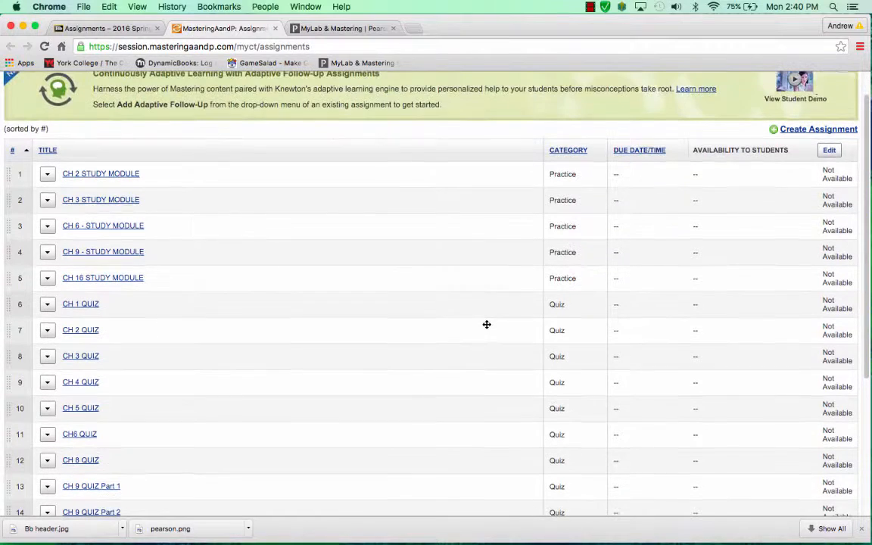
{"action": "left_click", "coordinate": [86, 305]}
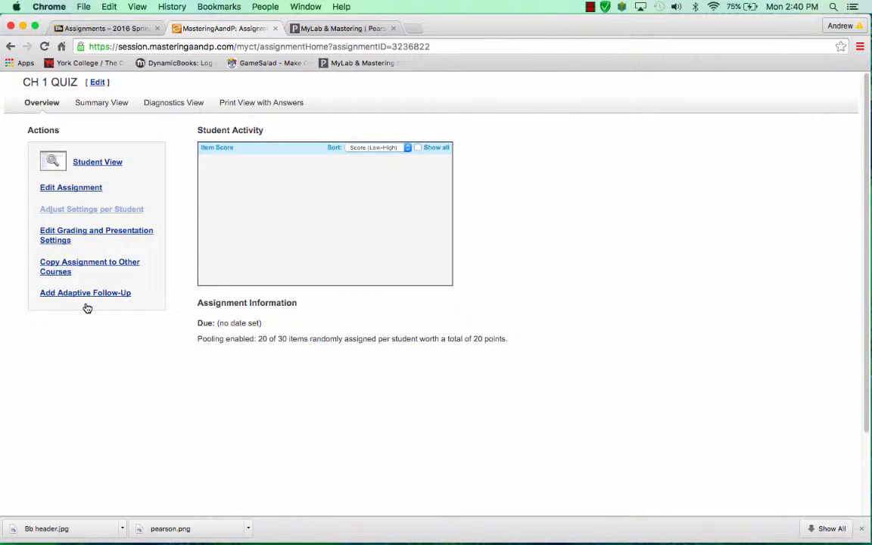
{"action": "left_click", "coordinate": [82, 187]}
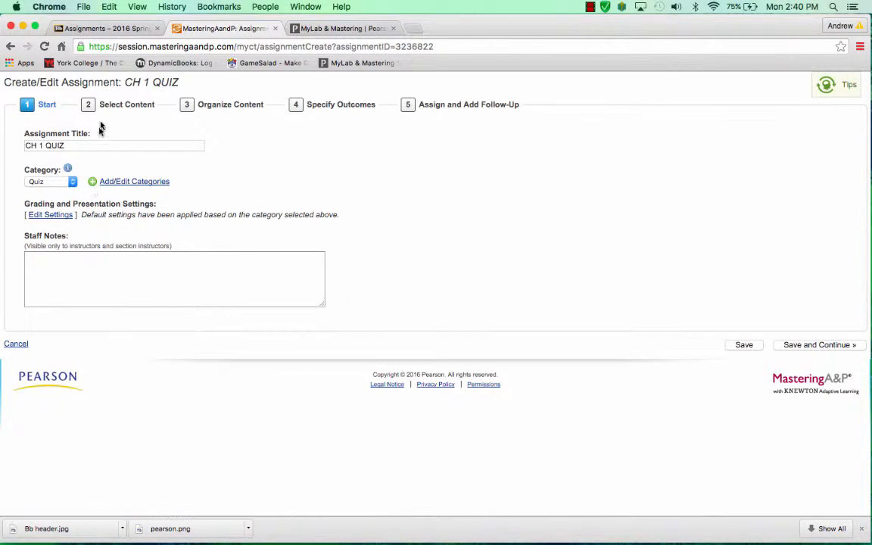
{"action": "left_click", "coordinate": [129, 107]}
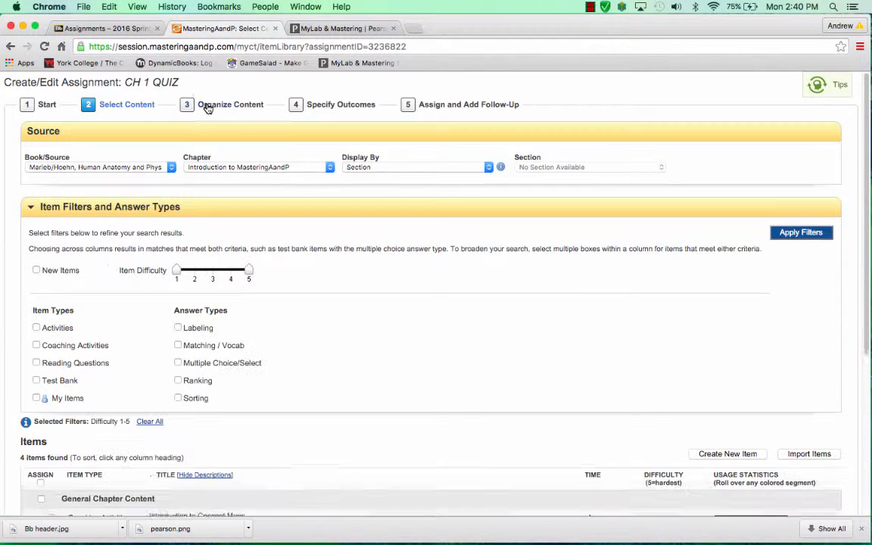
{"action": "left_click", "coordinate": [210, 109]}
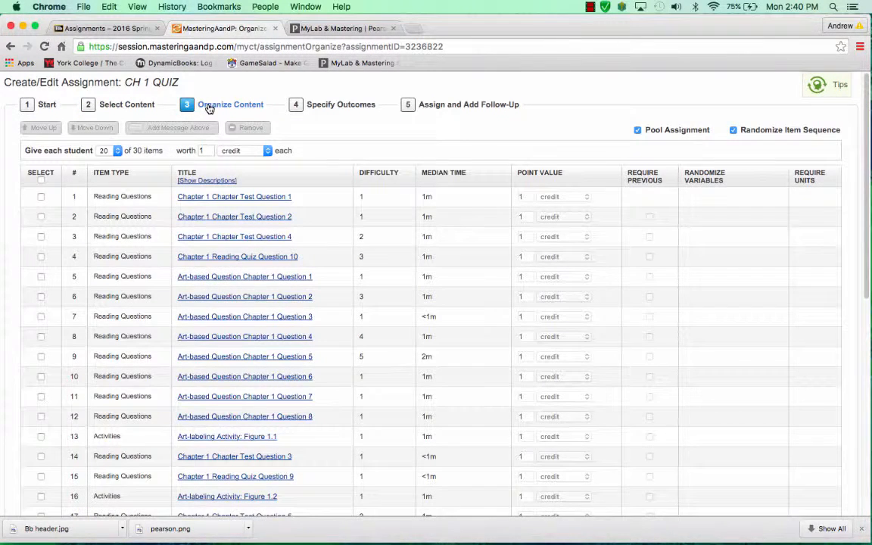
- In Select Content, set the source to chapter 1, The Human Body: An Orientation, section 1.4 on homeostasis and negative feedback
{"action": "left_click", "coordinate": [137, 107]}
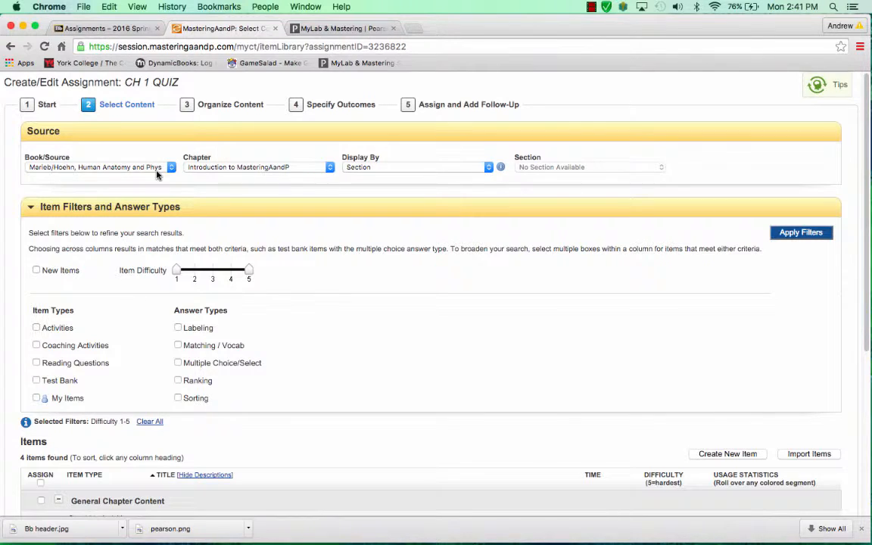
{"action": "left_click", "coordinate": [277, 167]}
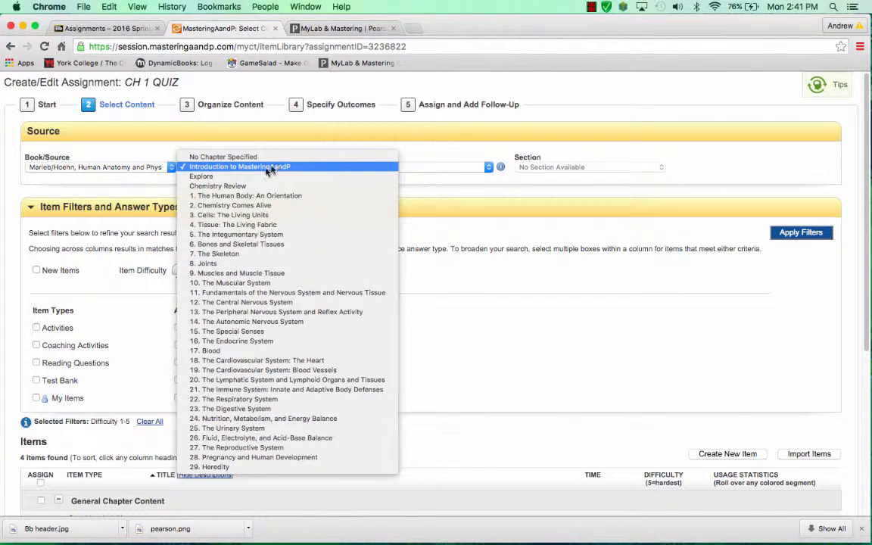
{"action": "left_click", "coordinate": [244, 195]}
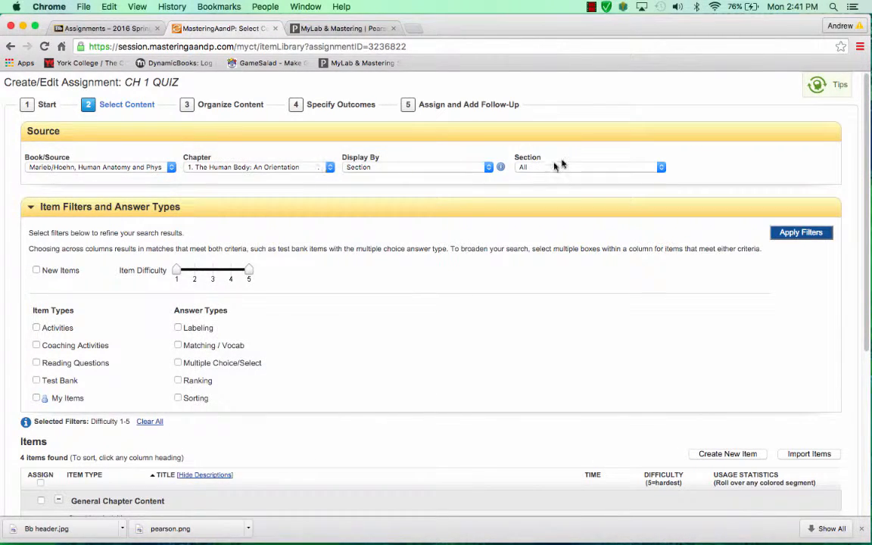
{"action": "left_click", "coordinate": [526, 167]}
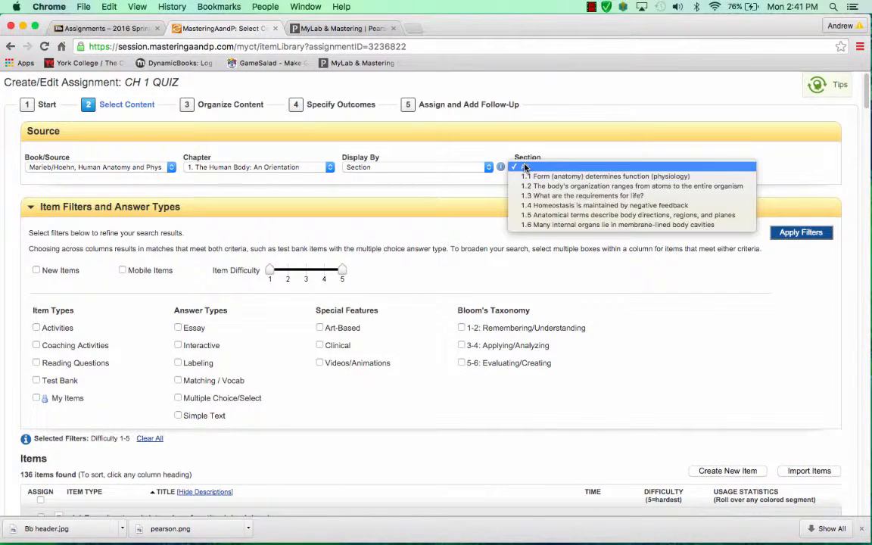
{"action": "left_click", "coordinate": [539, 205]}
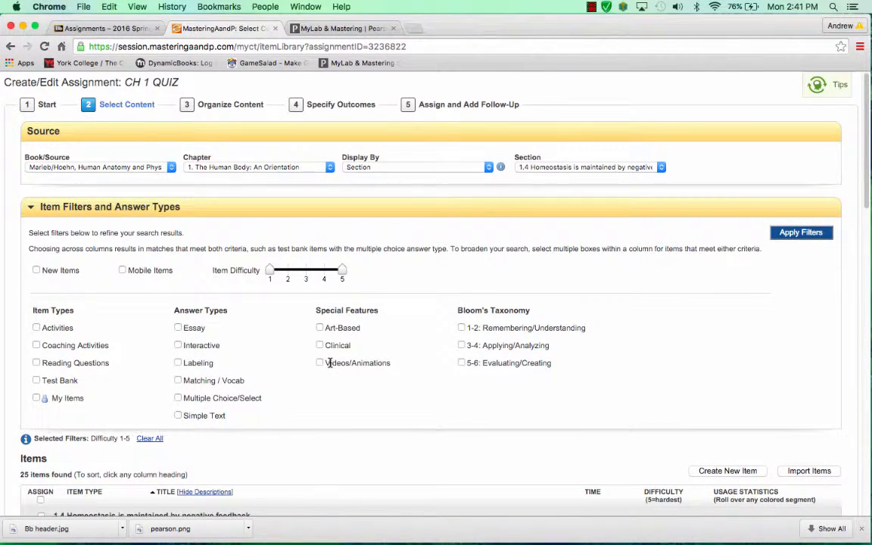
- Examine the item filters and the list of section 1.4 items, including which ones are assigned to the quiz
{"action": "scroll", "coordinate": [331, 362], "scroll_direction": "down", "scroll_amount": 3}
{"action": "scroll", "coordinate": [180, 213], "scroll_direction": "up", "scroll_amount": 1}
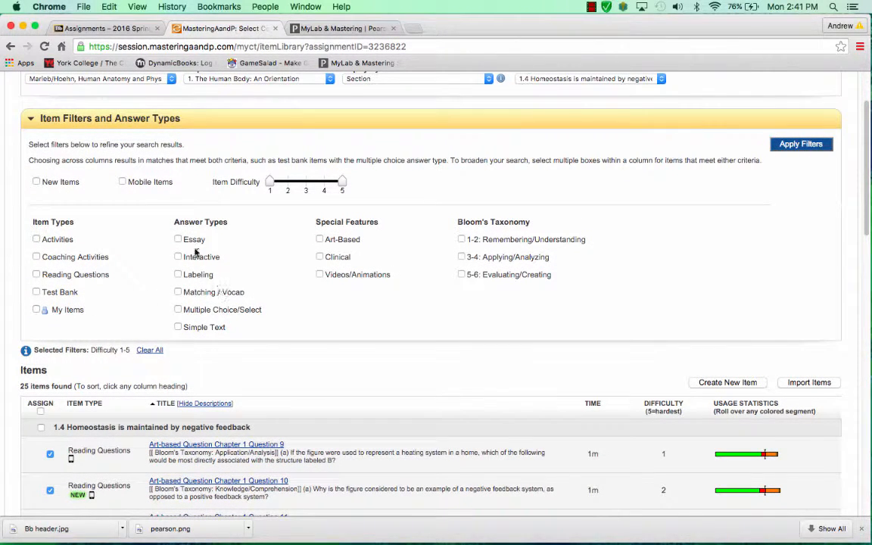
{"action": "scroll", "coordinate": [140, 279], "scroll_direction": "down", "scroll_amount": 5}
{"action": "scroll", "coordinate": [140, 279], "scroll_direction": "down", "scroll_amount": 15}
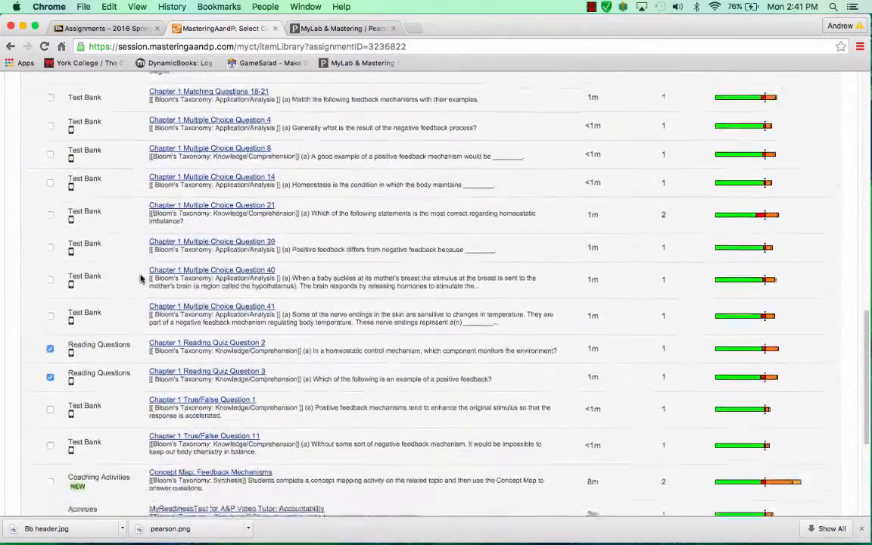
{"action": "scroll", "coordinate": [140, 278], "scroll_direction": "down", "scroll_amount": 2}
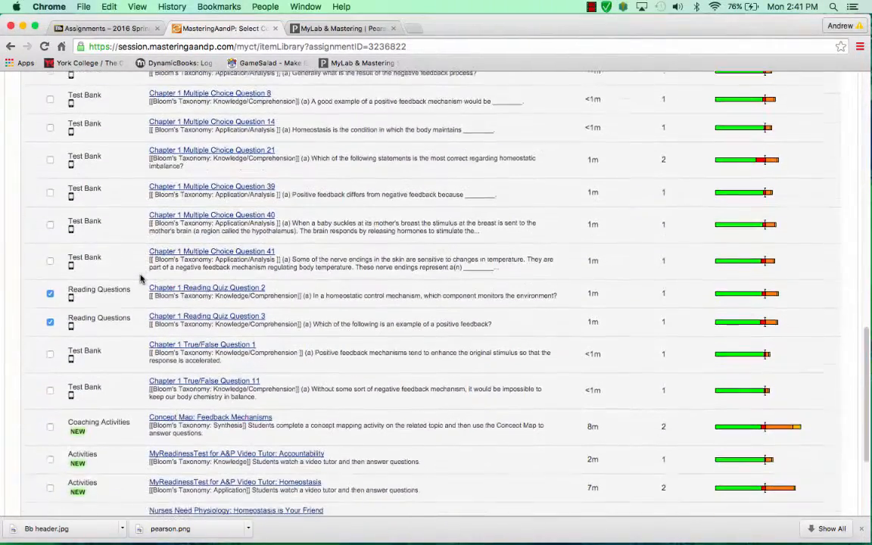
{"action": "scroll", "coordinate": [83, 319], "scroll_direction": "up", "scroll_amount": 3}
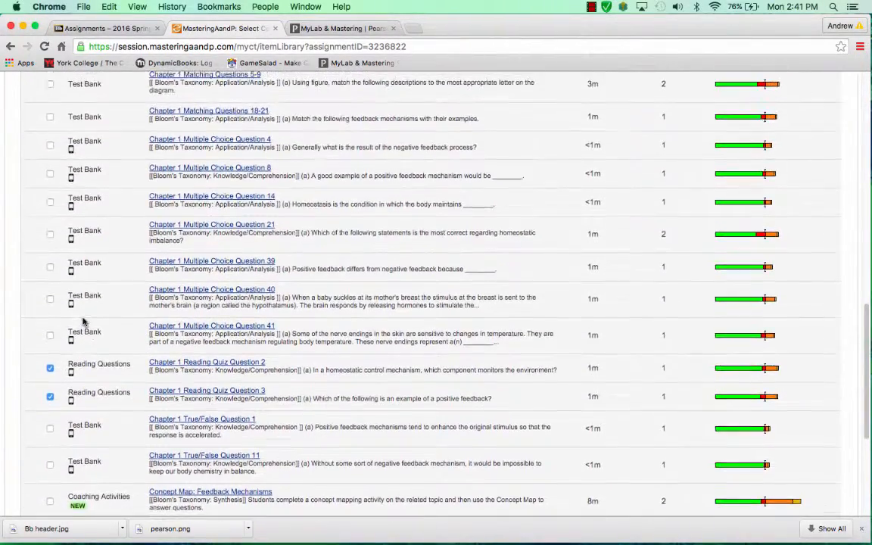
{"action": "scroll", "coordinate": [84, 322], "scroll_direction": "down", "scroll_amount": 8}
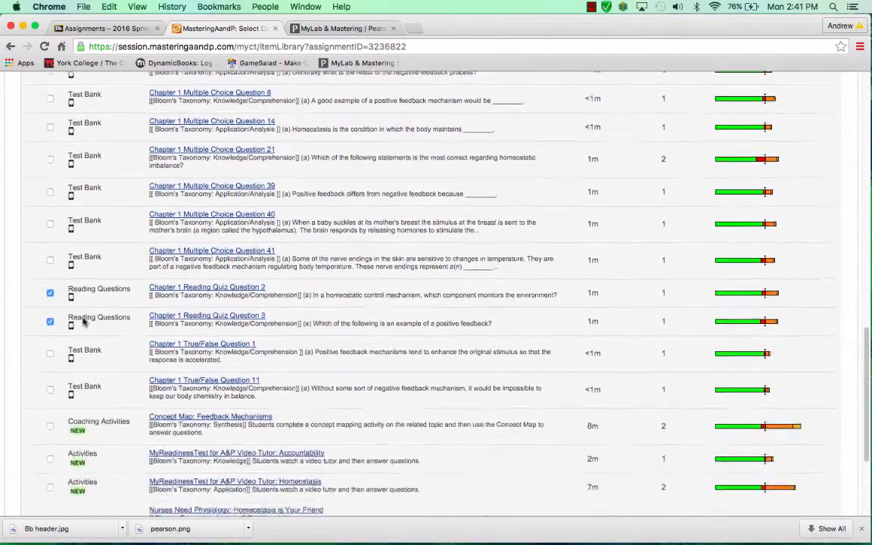
{"action": "scroll", "coordinate": [82, 323], "scroll_direction": "up", "scroll_amount": 9}
{"action": "scroll", "coordinate": [83, 319], "scroll_direction": "up", "scroll_amount": 10}
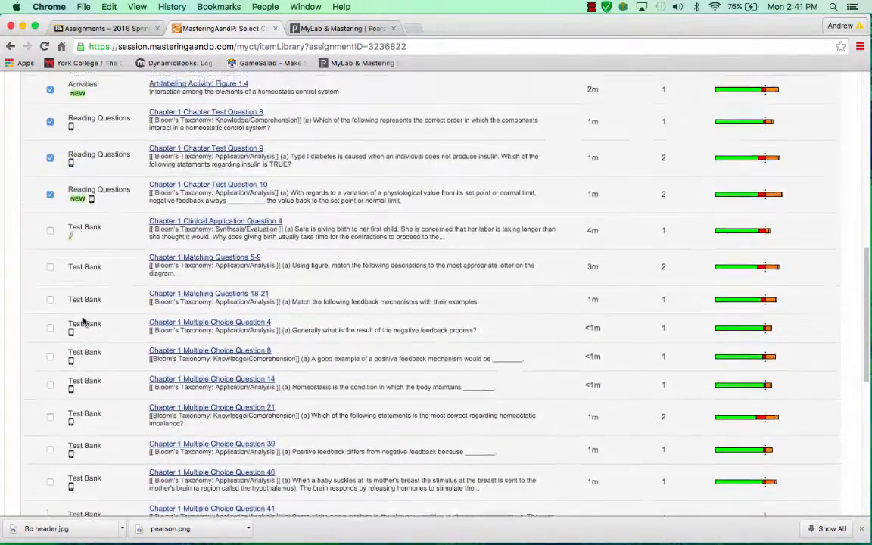
{"action": "scroll", "coordinate": [454, 242], "scroll_direction": "up", "scroll_amount": 3}
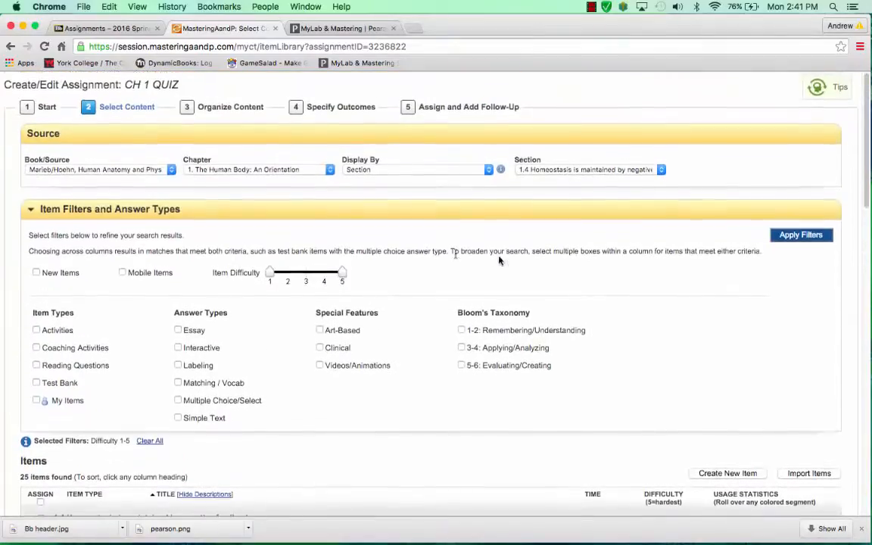
- Back out of editing CH 1 QUIZ without saving and return to the assignment list
{"action": "scroll", "coordinate": [541, 259], "scroll_direction": "down", "scroll_amount": 15}
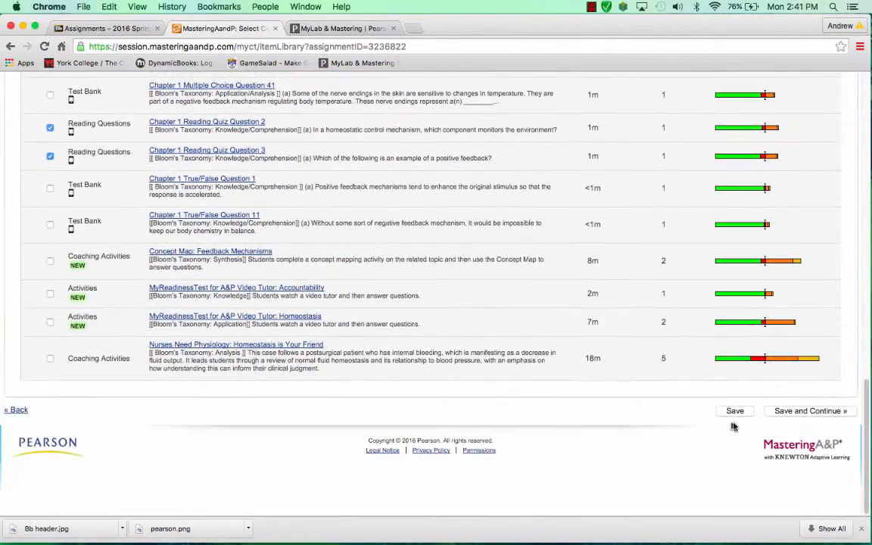
{"action": "left_click", "coordinate": [23, 411]}
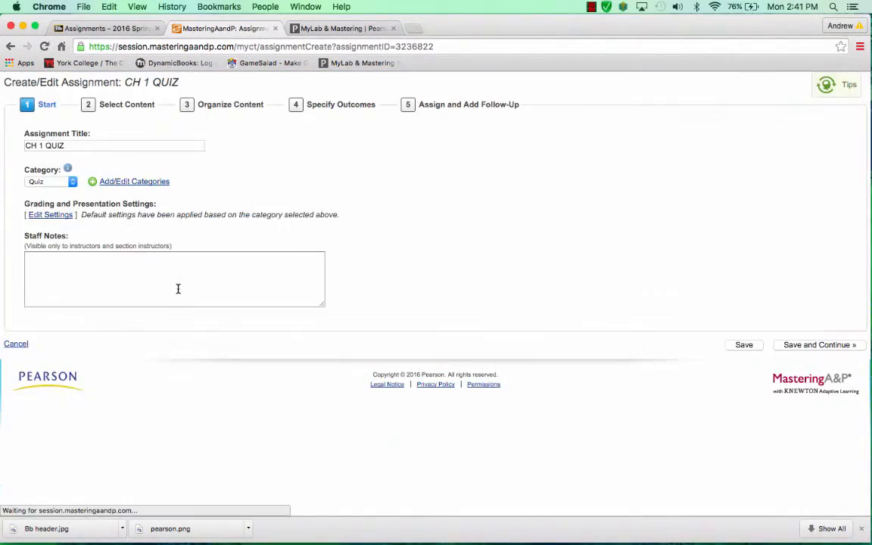
{"action": "left_click", "coordinate": [15, 344]}
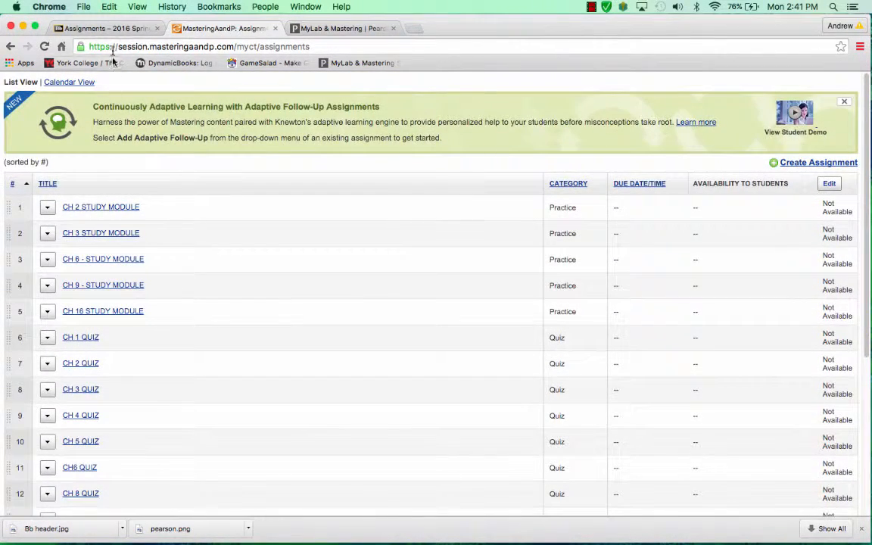
- Switch to the Blackboard course and add a content area named E-TextBook to the course menu, available to users
{"action": "left_click", "coordinate": [103, 28]}
{"action": "left_click", "coordinate": [182, 212]}
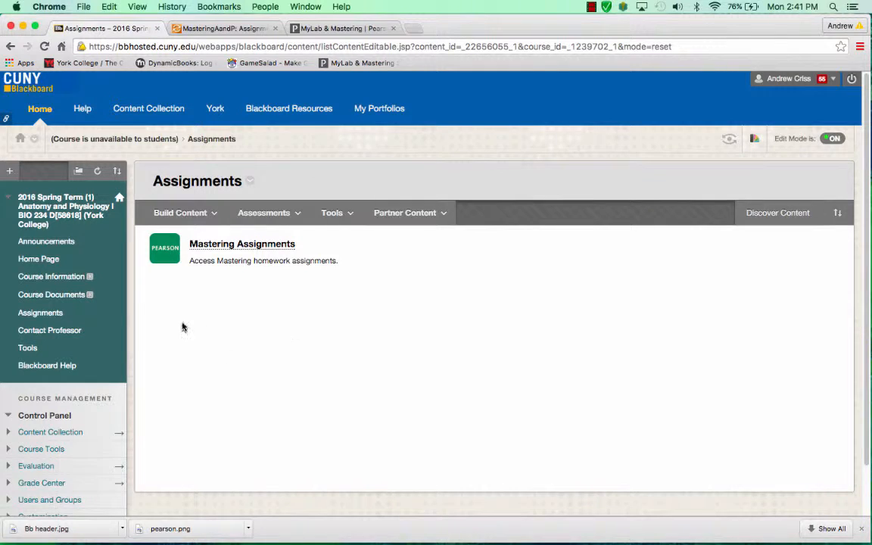
{"action": "left_click", "coordinate": [10, 173]}
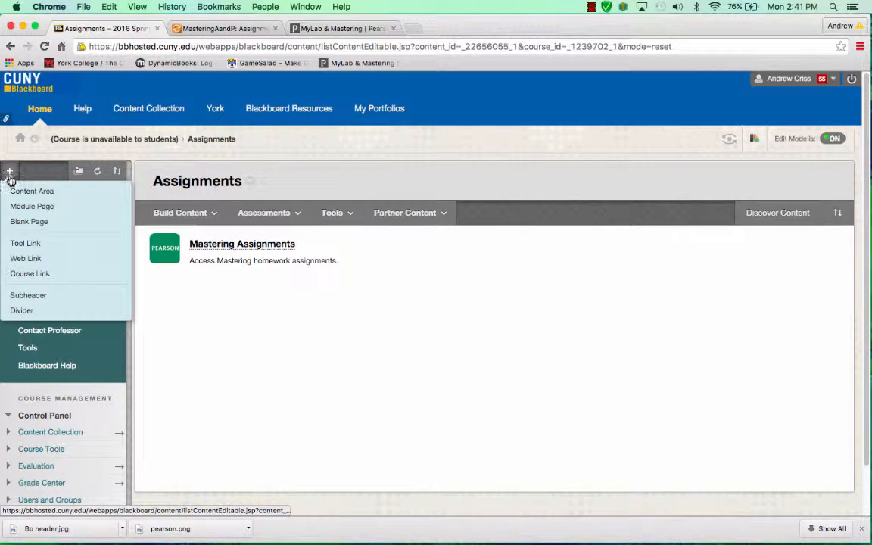
{"action": "left_click", "coordinate": [10, 174]}
{"action": "left_click", "coordinate": [11, 174]}
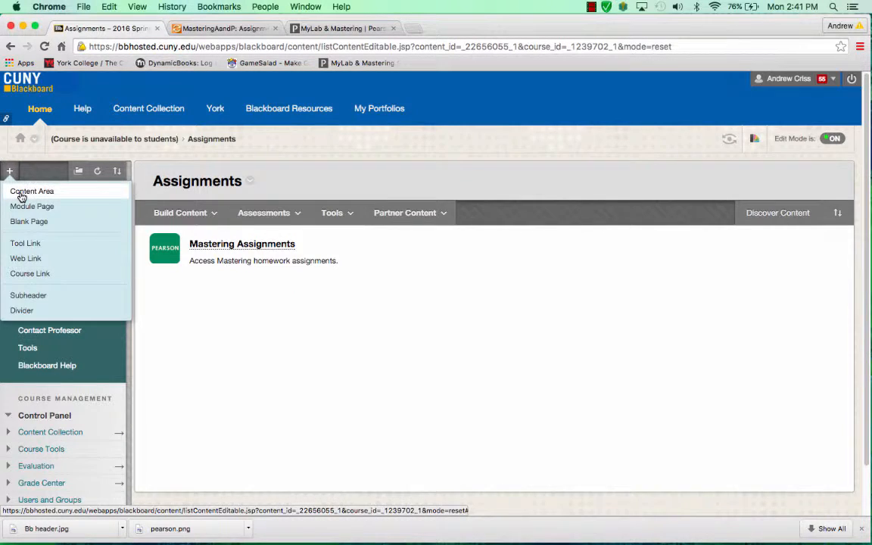
{"action": "left_click", "coordinate": [21, 194]}
{"action": "type", "text": "E-TextBook"}
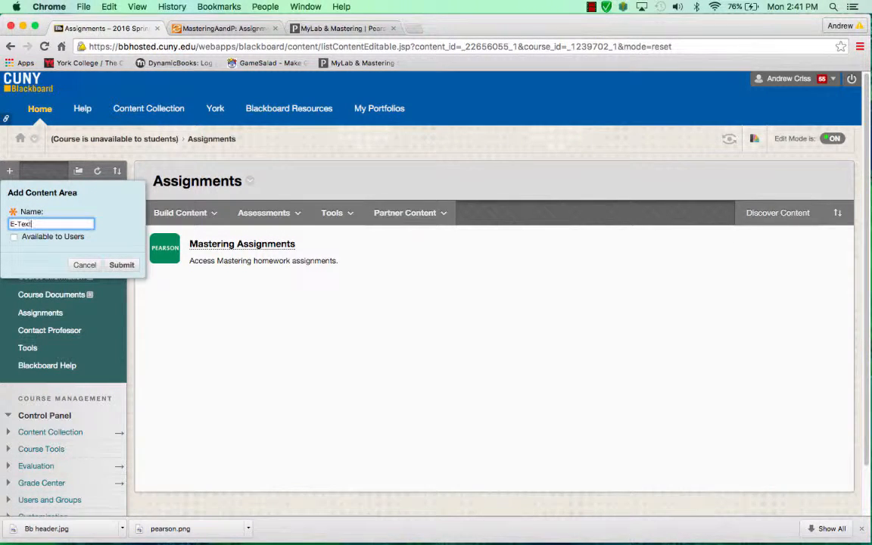
{"action": "left_click", "coordinate": [14, 238]}
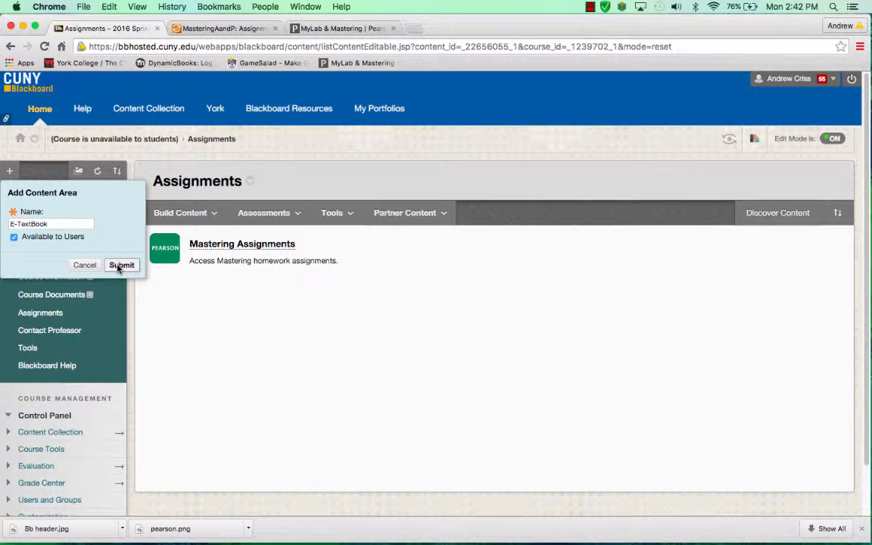
{"action": "left_click", "coordinate": [118, 266]}
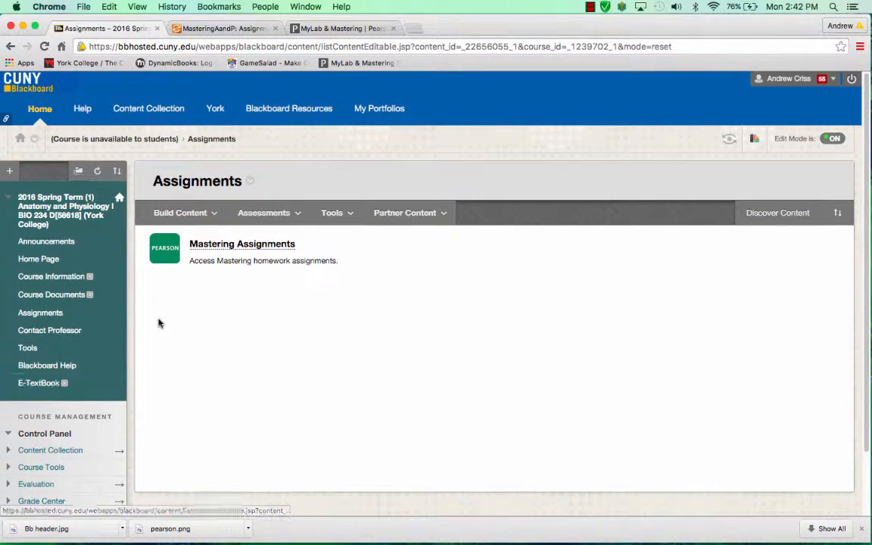
- Add the Pearson eText link to the E-TextBook area and move that area up the course menu to around Course Documents
{"action": "left_click", "coordinate": [45, 386]}
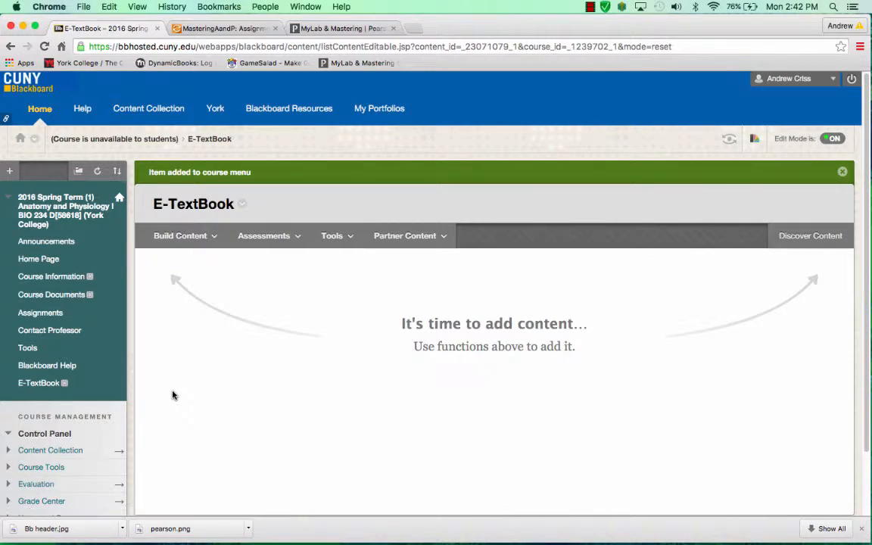
{"action": "left_click", "coordinate": [336, 235]}
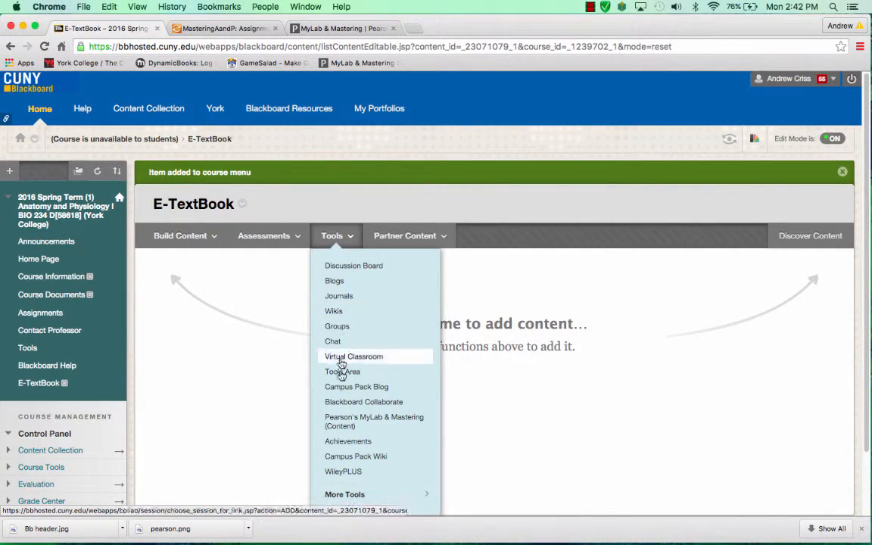
{"action": "left_click", "coordinate": [336, 420]}
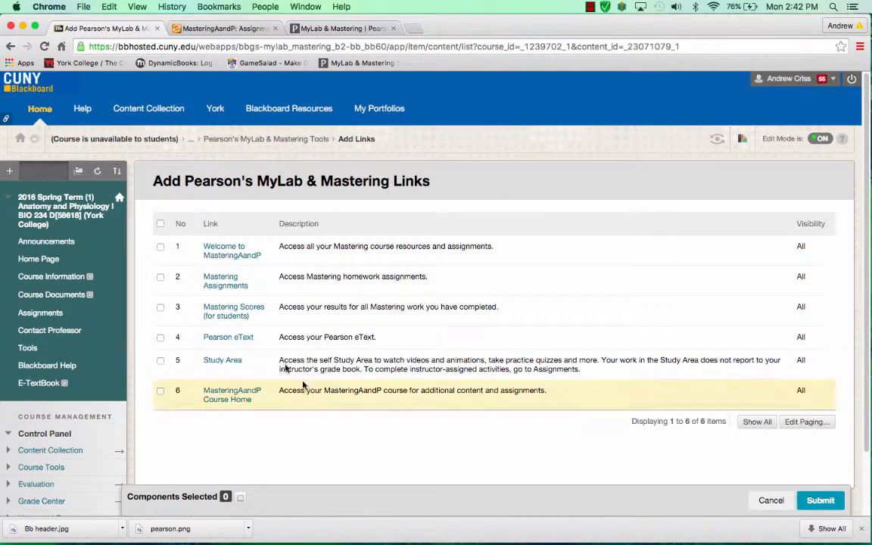
{"action": "left_click", "coordinate": [161, 339]}
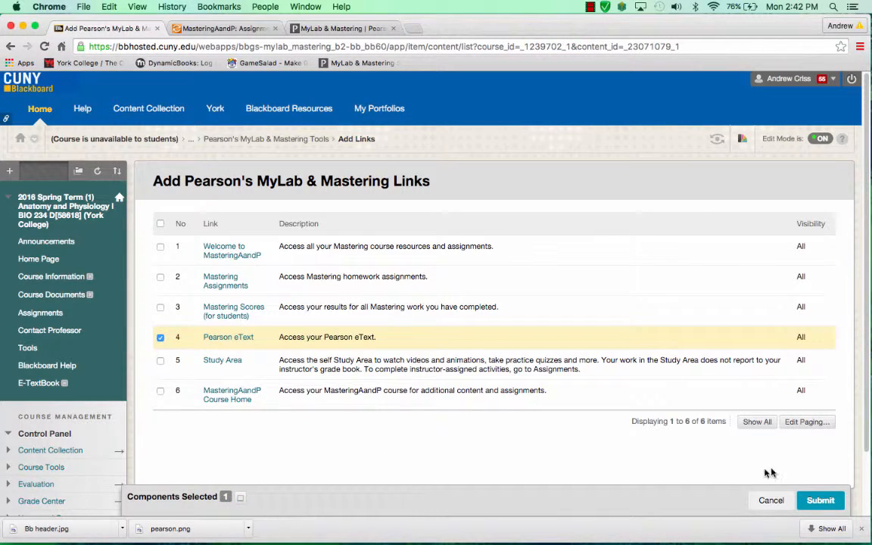
{"action": "left_click", "coordinate": [815, 503]}
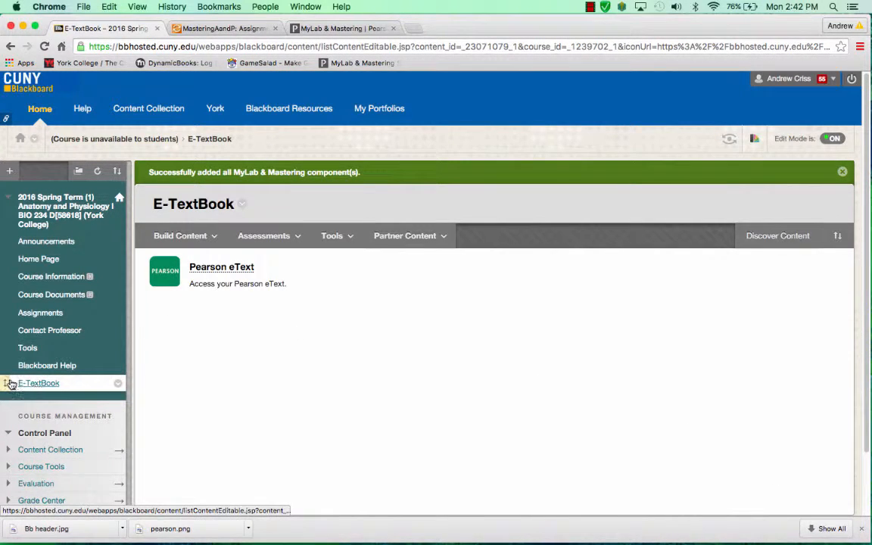
{"action": "left_click_drag", "start_coordinate": [11, 384], "coordinate": [9, 295]}
- Open the Pearson eText from the E-TextBook area and display the book's table of contents
{"action": "left_click", "coordinate": [208, 271]}
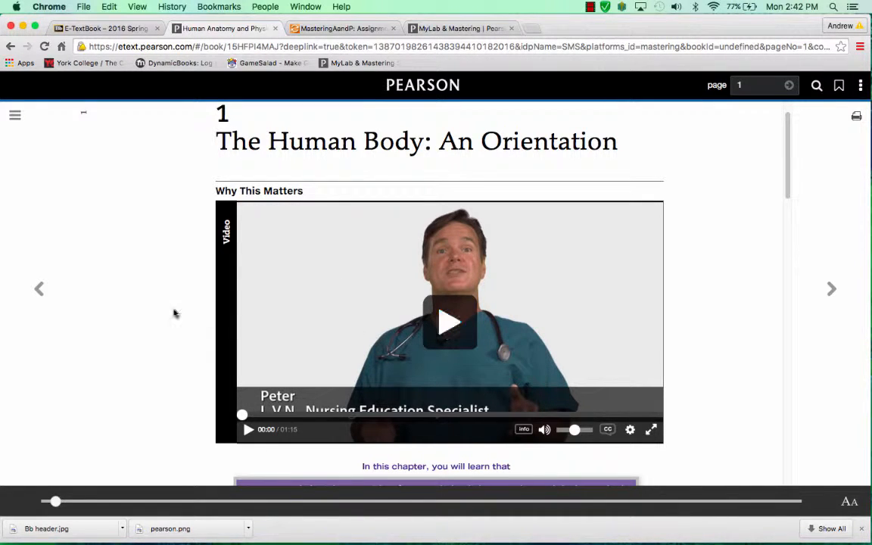
{"action": "left_click", "coordinate": [15, 116]}
{"action": "left_click", "coordinate": [44, 229]}
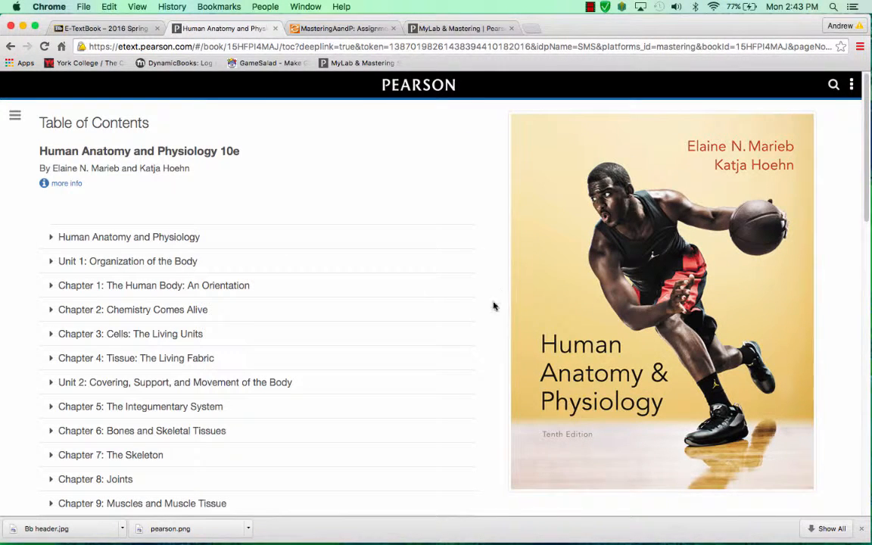
- Expand Chapter 3: Cells: The Living Units in the table of contents and open section 3.10 on the cell cycle
{"action": "scroll", "coordinate": [414, 322], "scroll_direction": "down", "scroll_amount": 5}
{"action": "scroll", "coordinate": [403, 333], "scroll_direction": "up", "scroll_amount": 2}
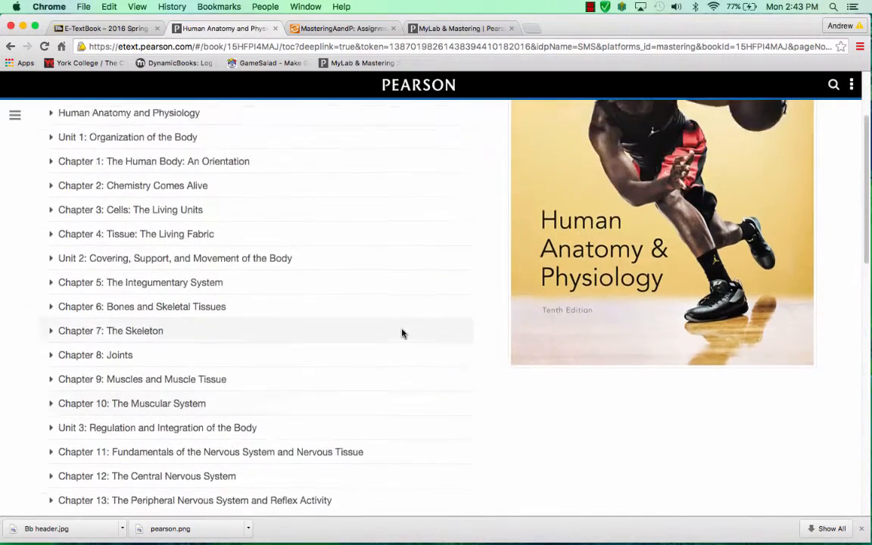
{"action": "left_click", "coordinate": [52, 216]}
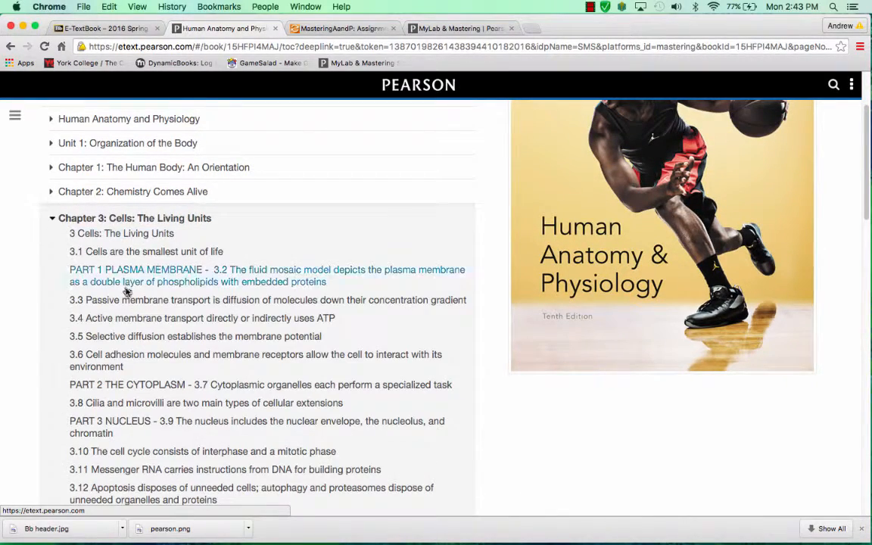
{"action": "scroll", "coordinate": [112, 374], "scroll_direction": "down", "scroll_amount": 3}
{"action": "scroll", "coordinate": [112, 375], "scroll_direction": "down", "scroll_amount": 2}
{"action": "scroll", "coordinate": [112, 375], "scroll_direction": "up", "scroll_amount": 4}
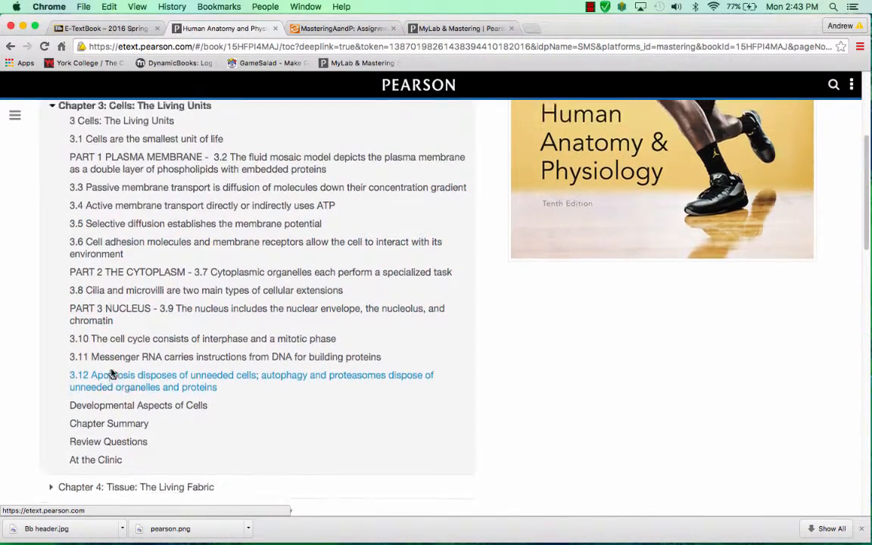
{"action": "left_click", "coordinate": [108, 403]}
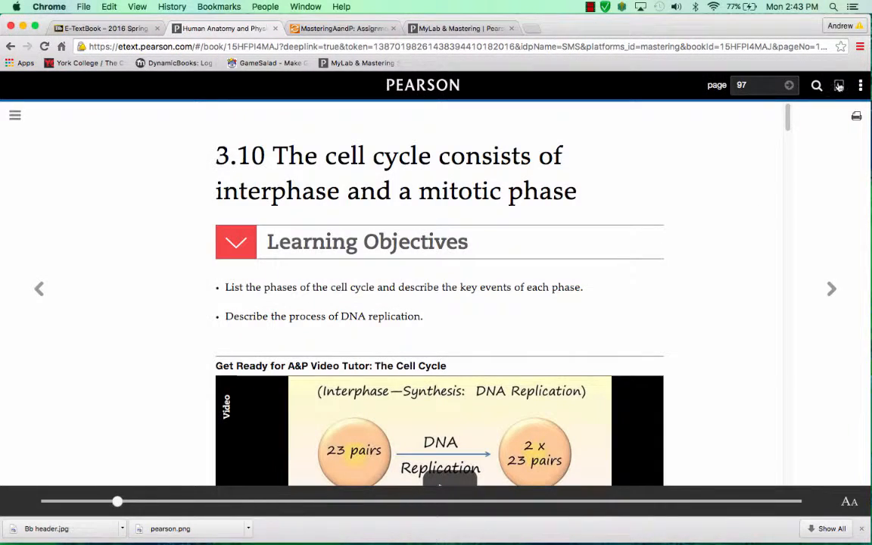
- Display the eText's navigation options while on section 3.10
{"action": "left_click", "coordinate": [15, 117]}
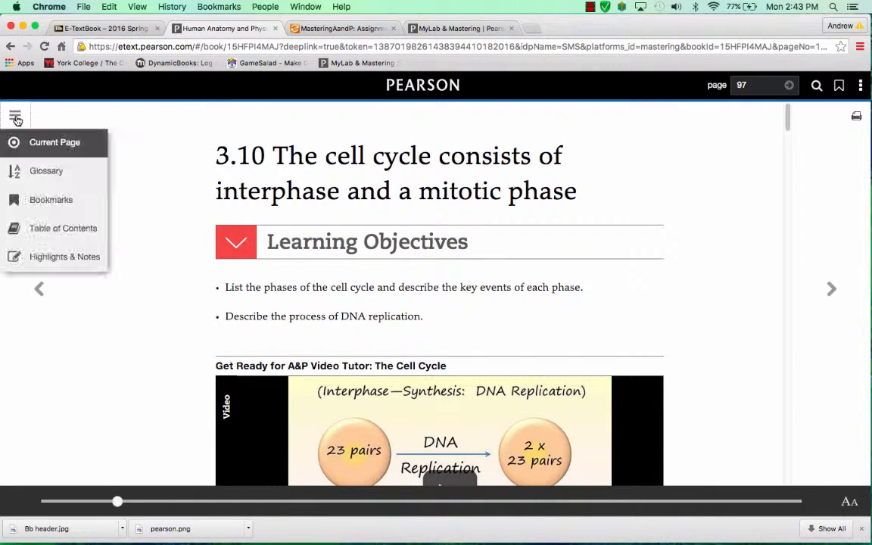